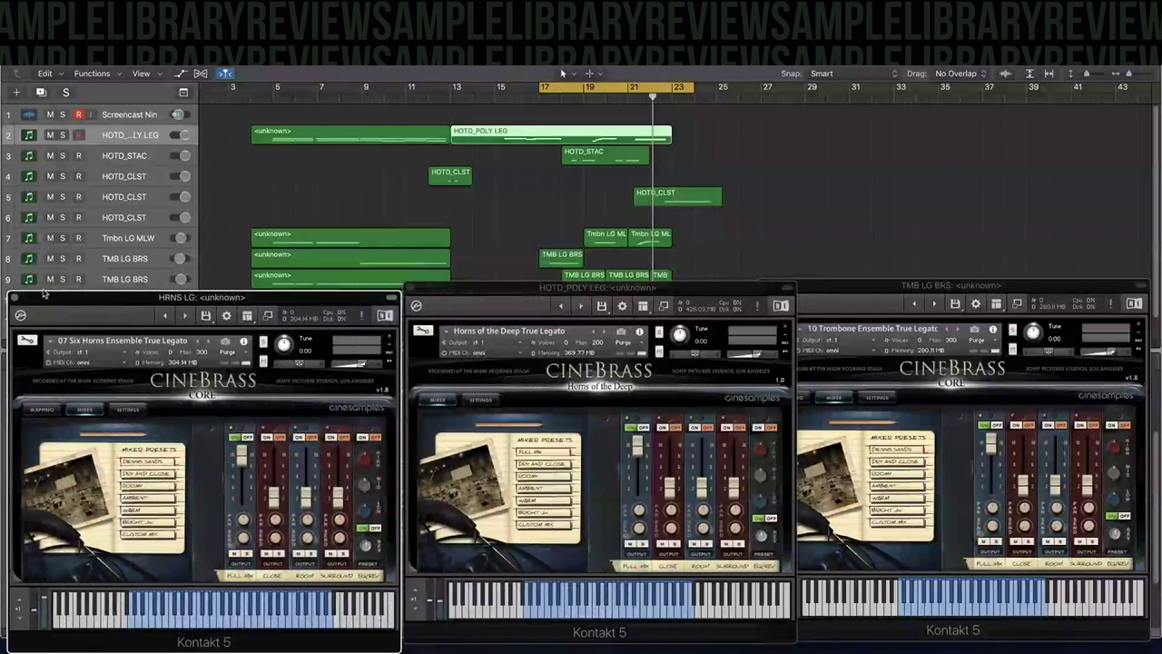
# Arrange the HRNS LG, HOTD_POLY LEG and TMB LG BRS instrument windows side by side below the tracks
pyautogui.moveTo(511, 293); pyautogui.dragTo(430, 305)
pyautogui.moveTo(866, 287)
pyautogui.mouseDown()
pyautogui.moveTo(843, 288)
pyautogui.moveTo(877, 293)
pyautogui.mouseUp()
pyautogui.moveTo(681, 300); pyautogui.dragTo(726, 293)
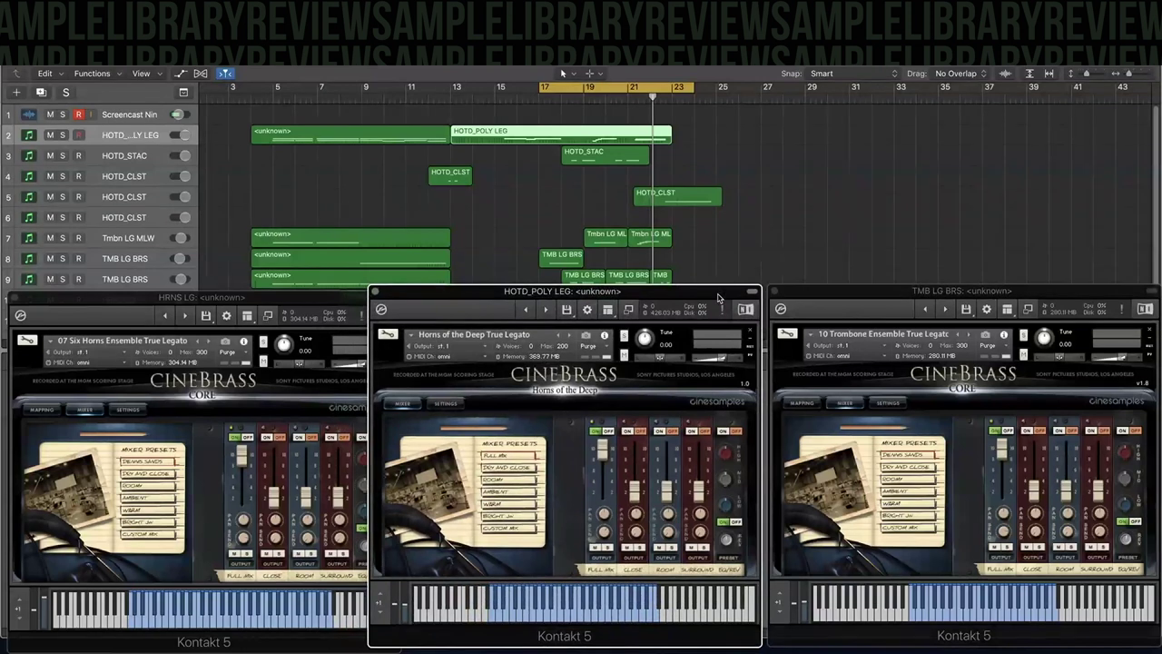
# Audition the arrangement with tracks soloed, clear all track solos and turn off cycle mode
pyautogui.click(62, 159)
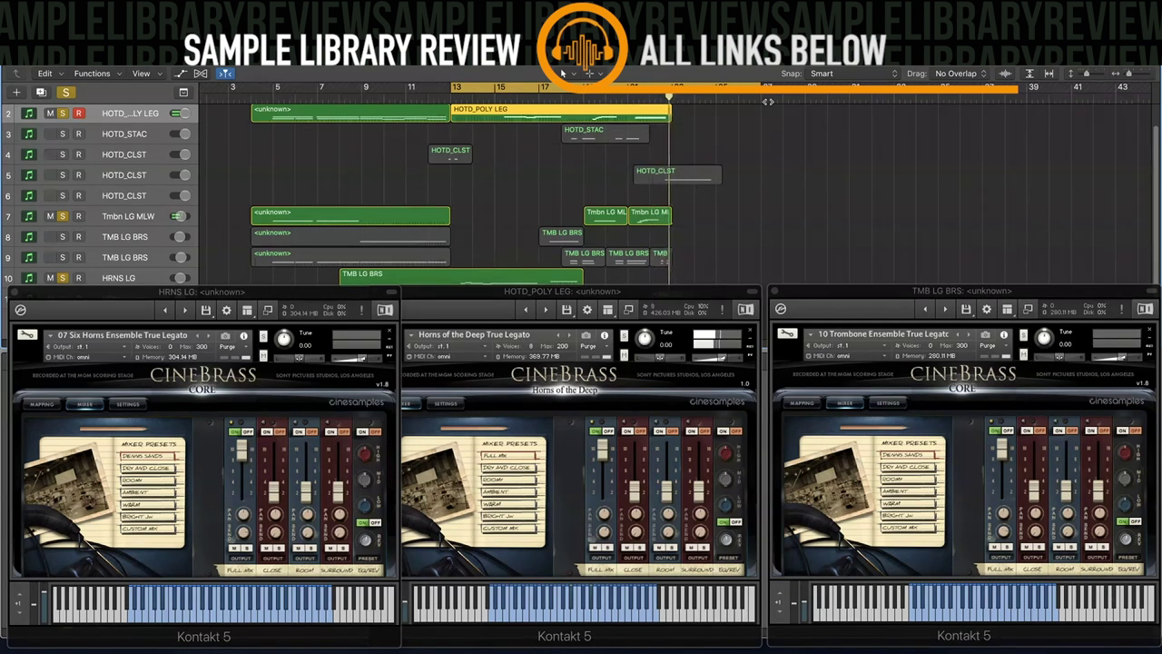
pyautogui.hotkey('ctrl', 's')
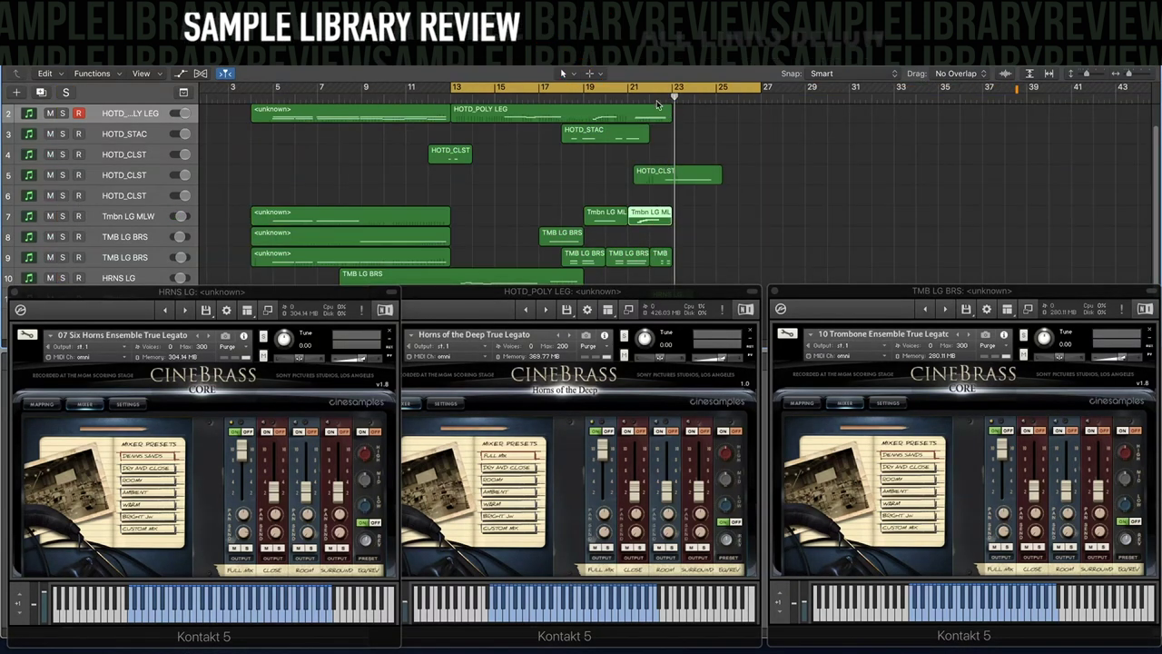
pyautogui.press('c')
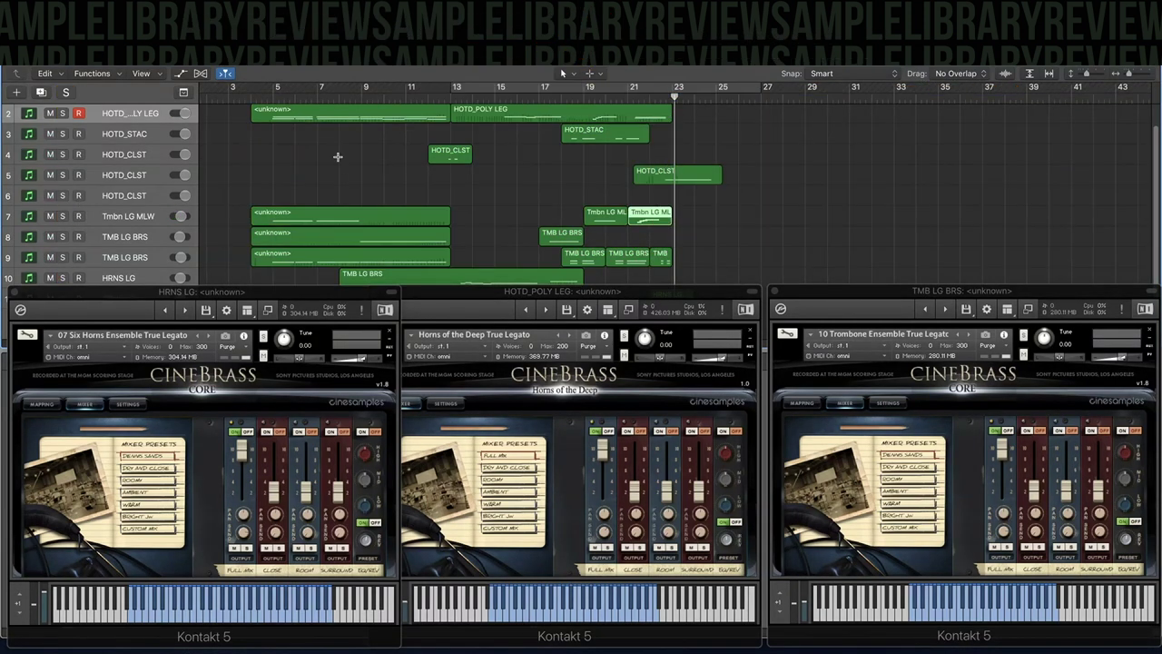
# Select the HOTD_CLST track 5 and draw a cycle range from about bar 4 to bar 25
pyautogui.click(96, 177)
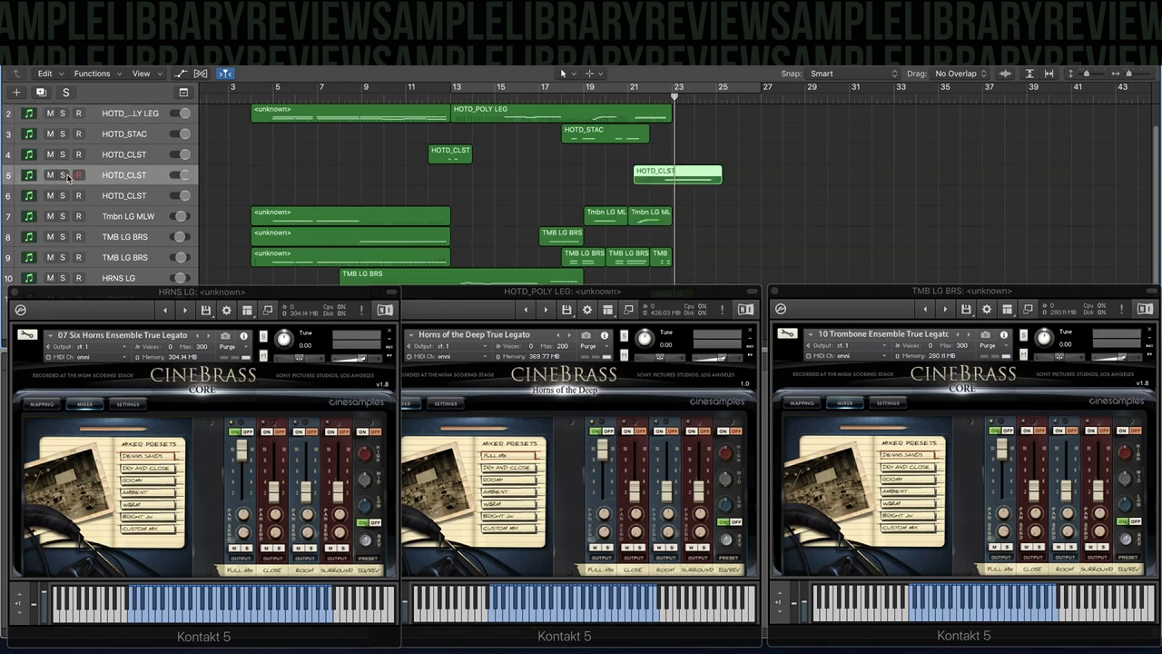
pyautogui.moveTo(253, 89); pyautogui.dragTo(734, 121)
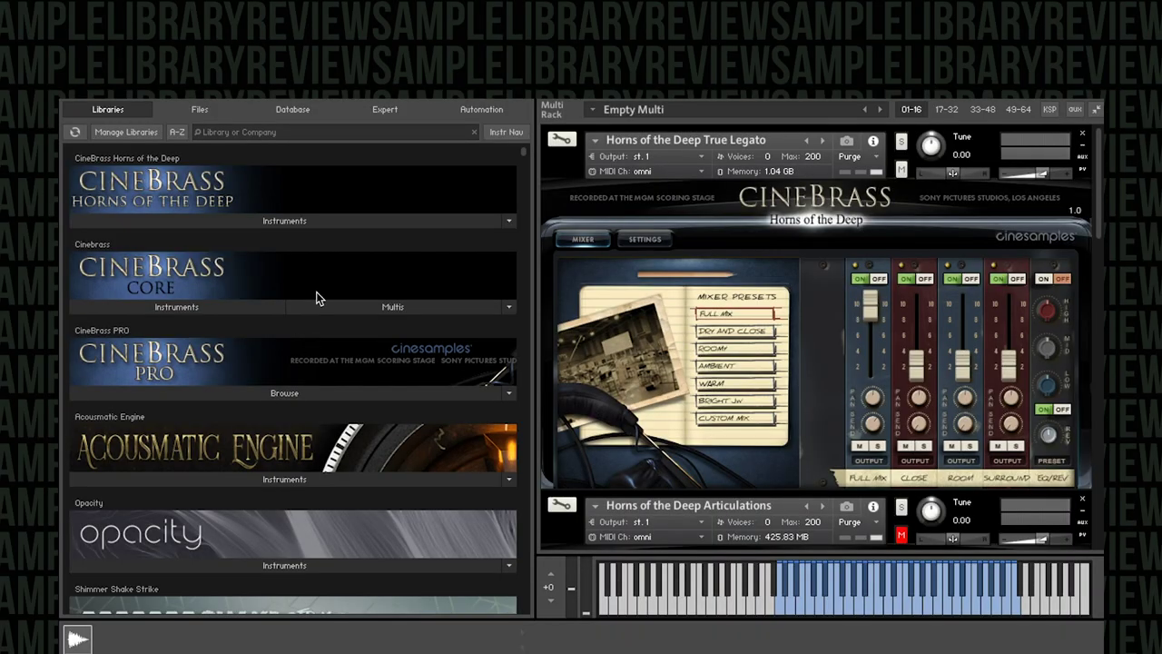
# Browse the CineBrass Horns of the Deep instruments, including the Split Patches folder, and return to the main patch list
pyautogui.click(285, 218)
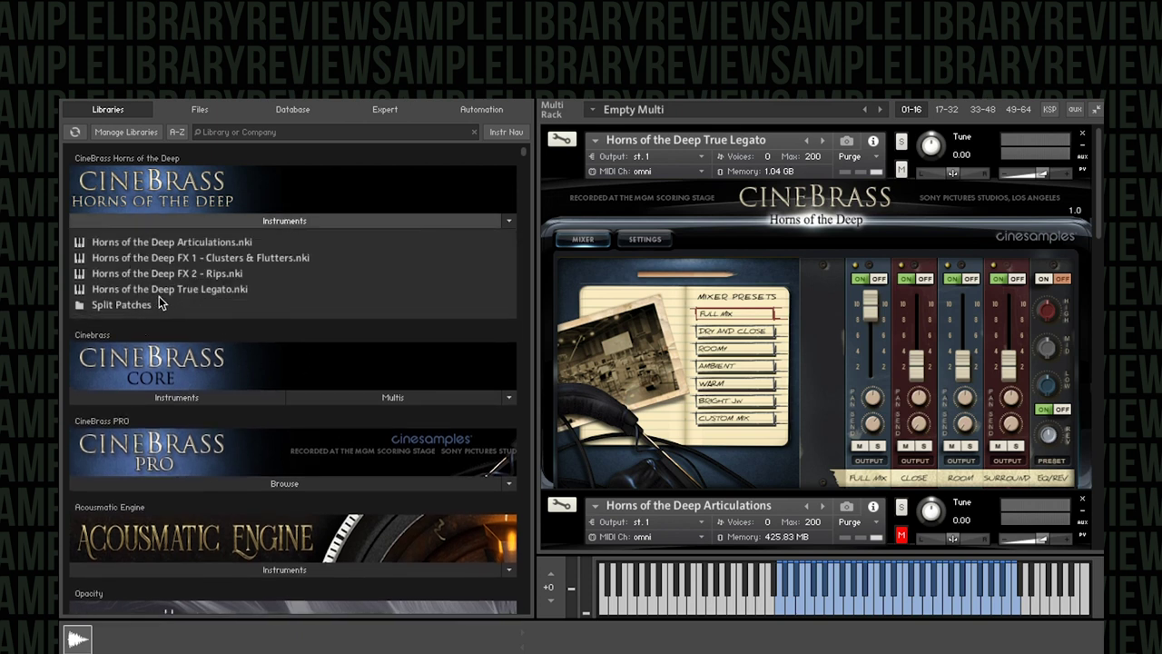
pyautogui.click(140, 305)
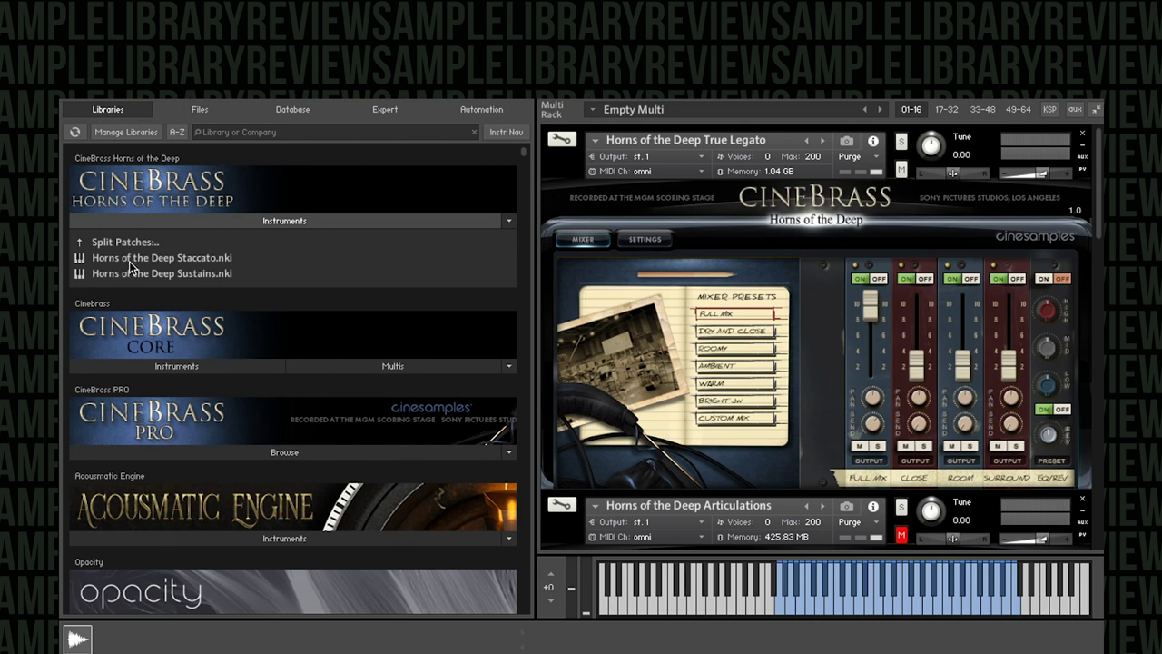
pyautogui.click(123, 244)
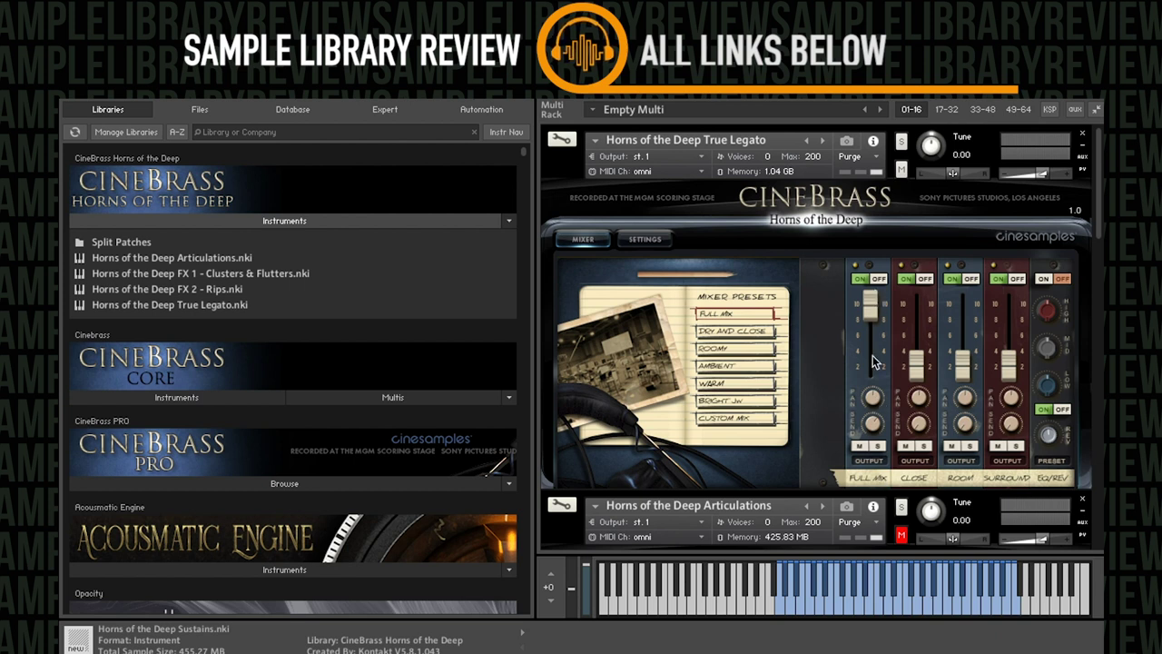
# Audition the True Legato microphones by lowering the Full Mix fader and raising the Close, Room and Surround faders one at a time
pyautogui.moveTo(871, 313); pyautogui.dragTo(912, 251)
pyautogui.moveTo(964, 368); pyautogui.dragTo(964, 327)
pyautogui.moveTo(1009, 365); pyautogui.dragTo(970, 391)
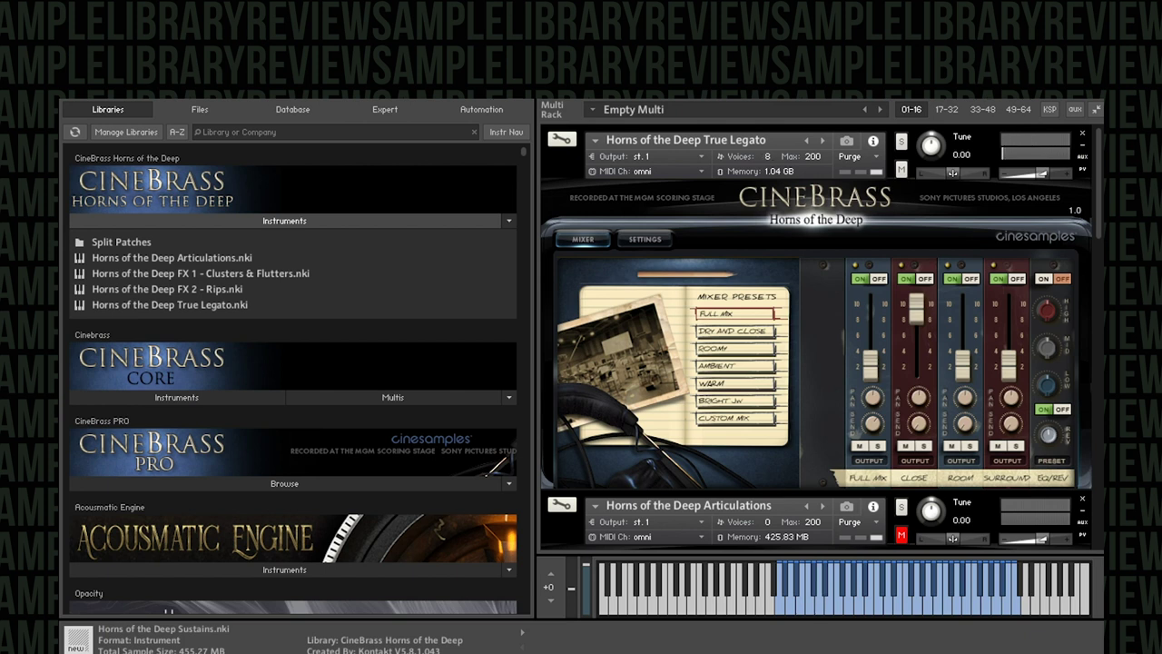
pyautogui.moveTo(917, 313); pyautogui.dragTo(915, 482)
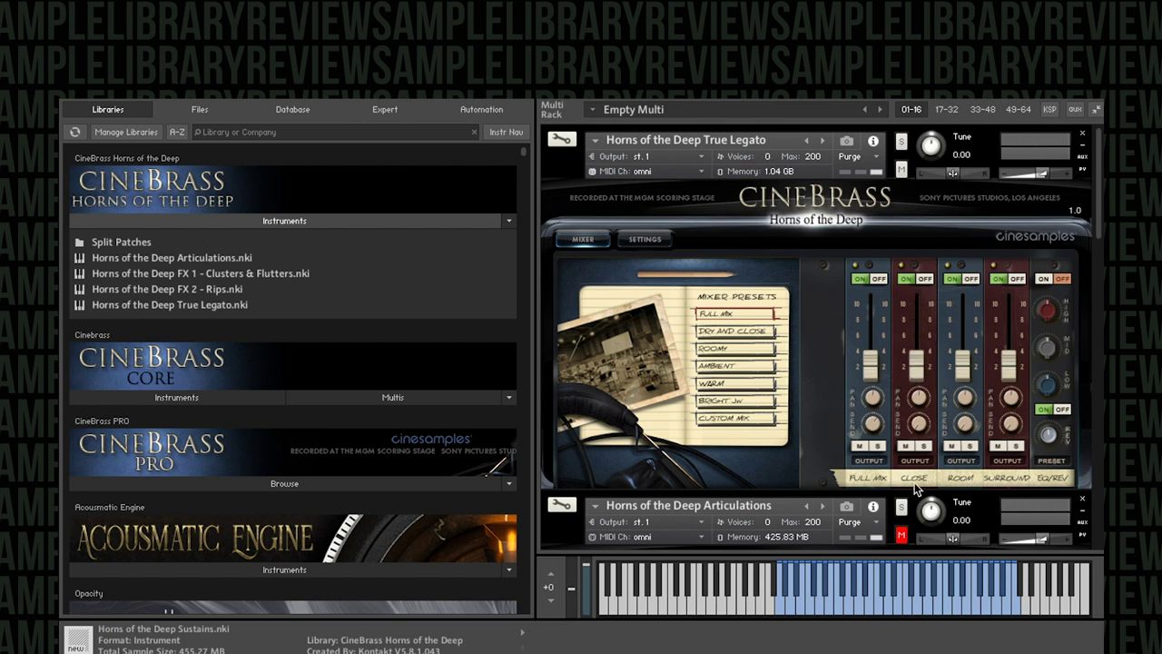
pyautogui.moveTo(972, 365); pyautogui.dragTo(970, 309)
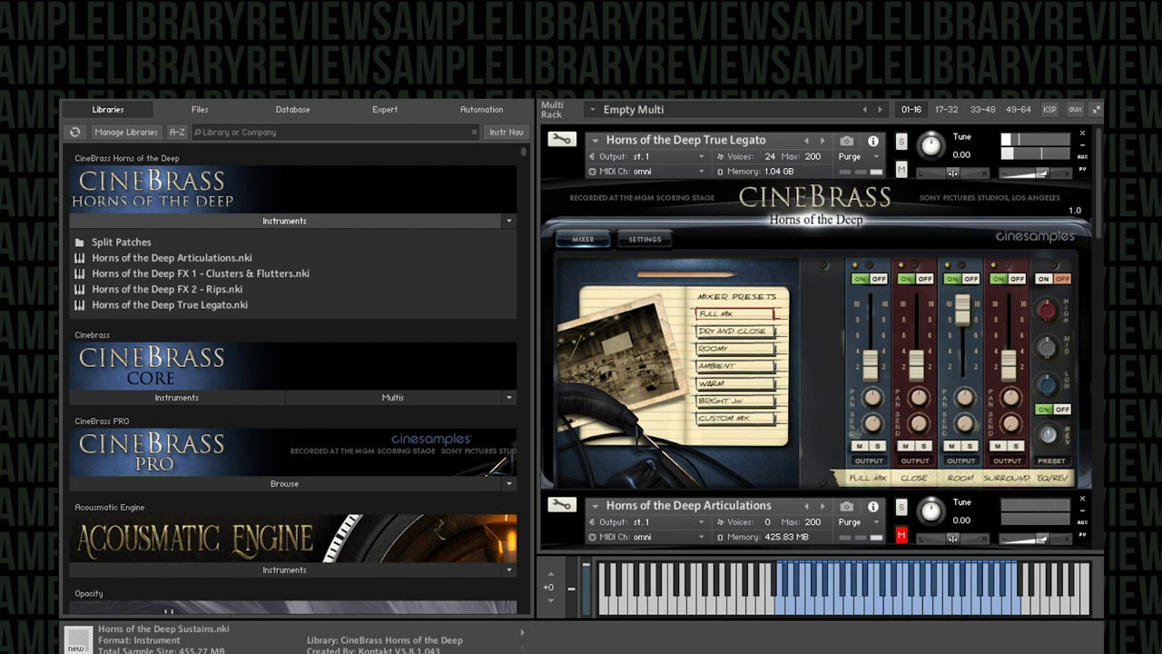
pyautogui.moveTo(963, 308); pyautogui.dragTo(1000, 209)
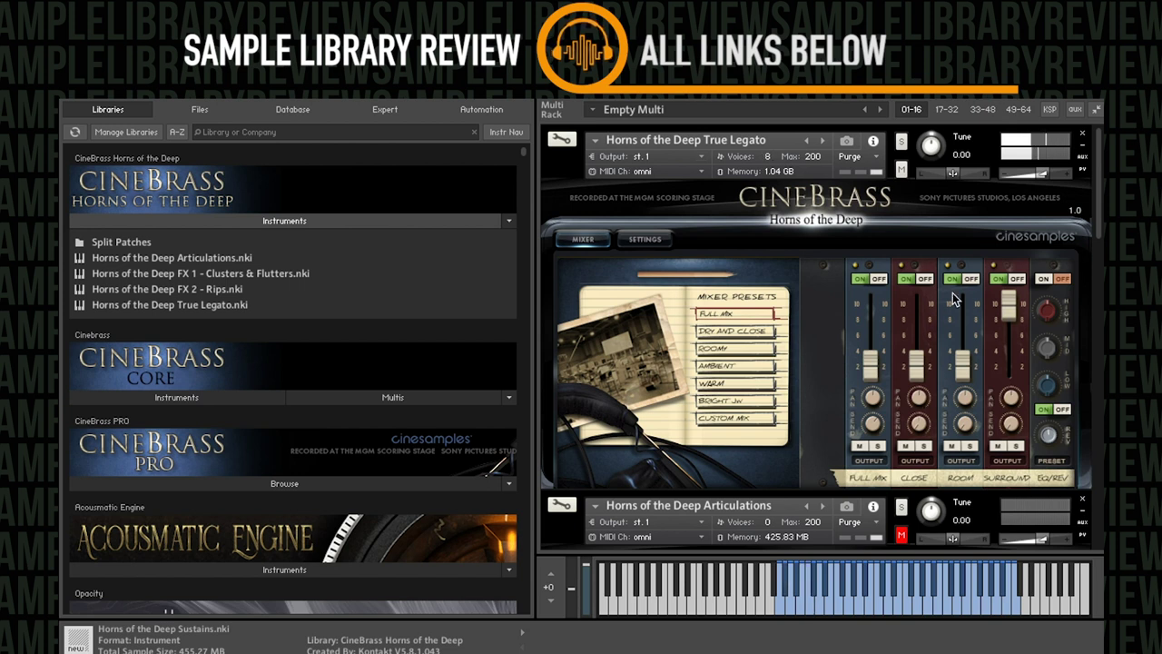
# Examine the Mapping, Settings and Mixer pages of the Horns of the Deep Articulations instrument
pyautogui.moveTo(1096, 202); pyautogui.dragTo(1099, 300)
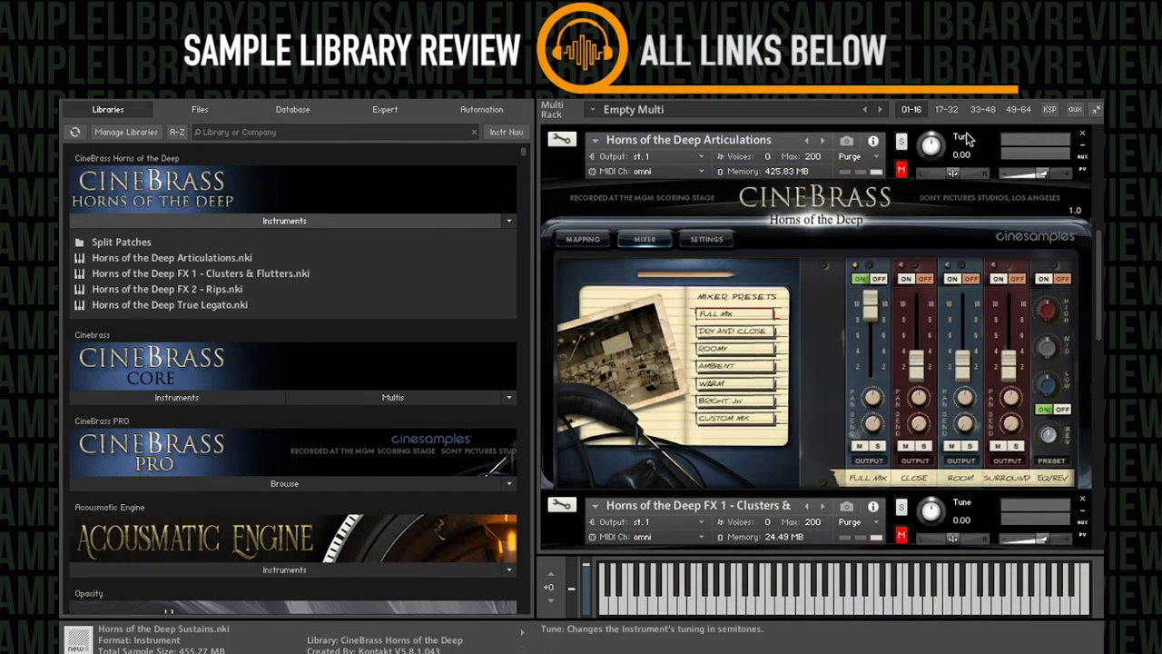
pyautogui.click(992, 217)
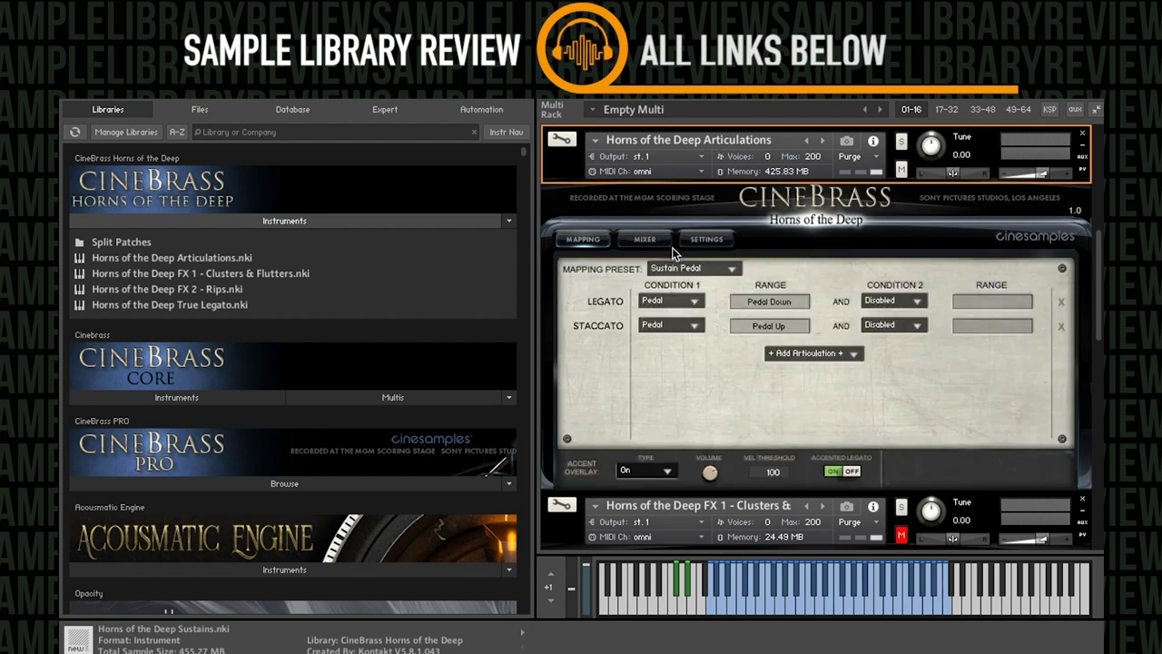
pyautogui.click(583, 239)
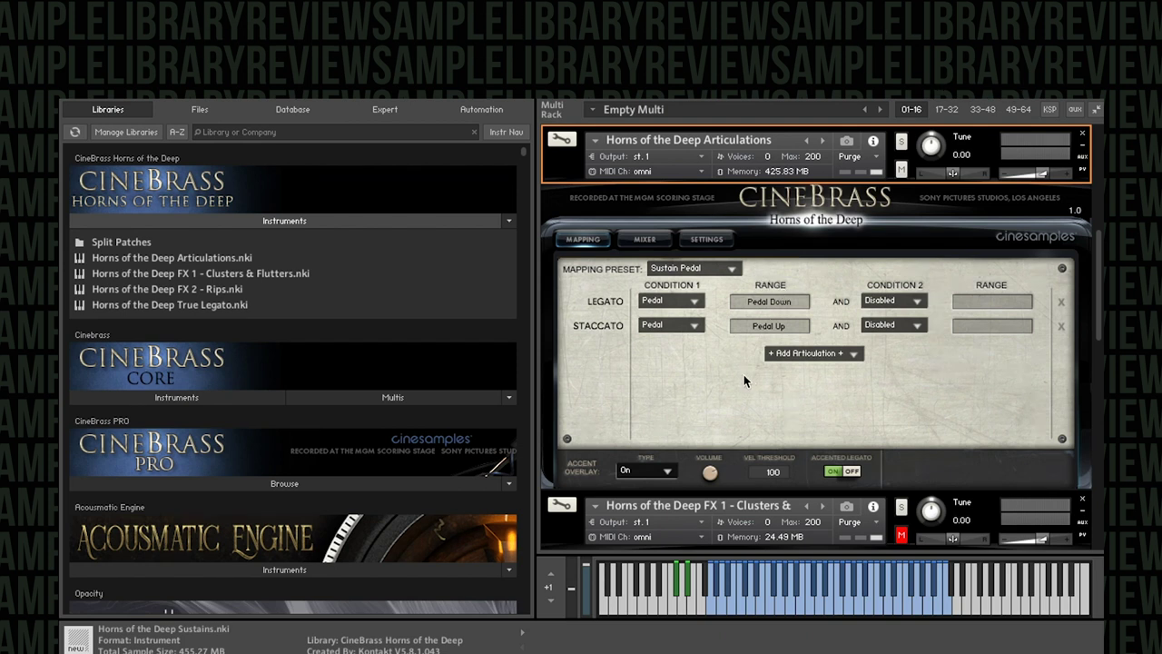
pyautogui.click(698, 241)
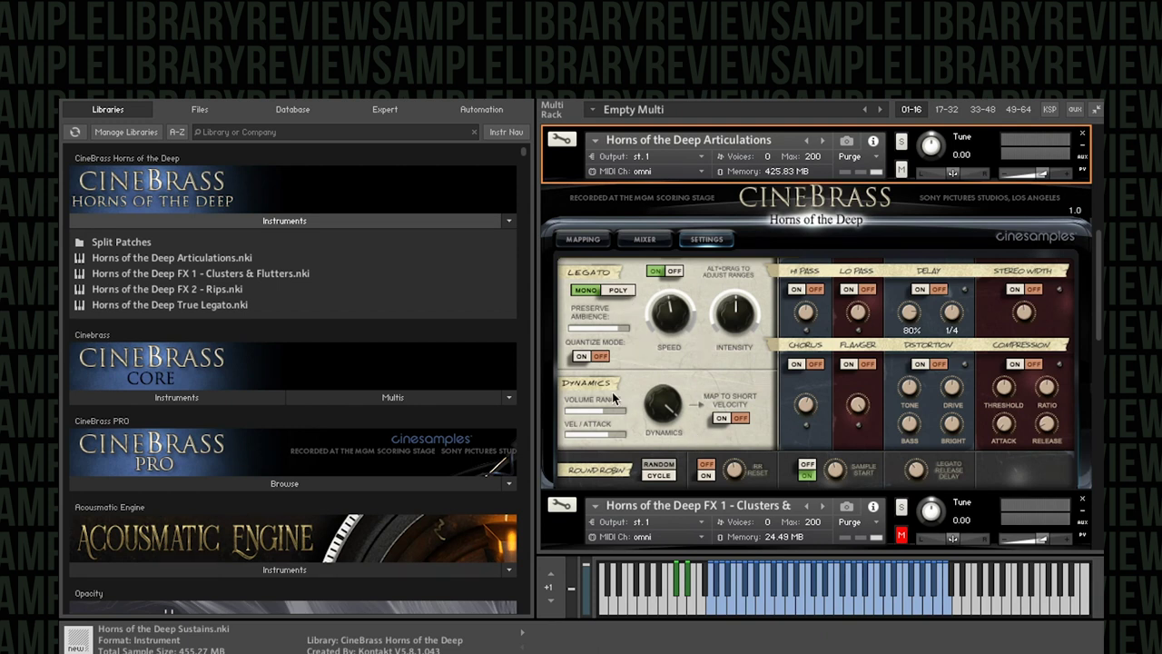
pyautogui.click(645, 239)
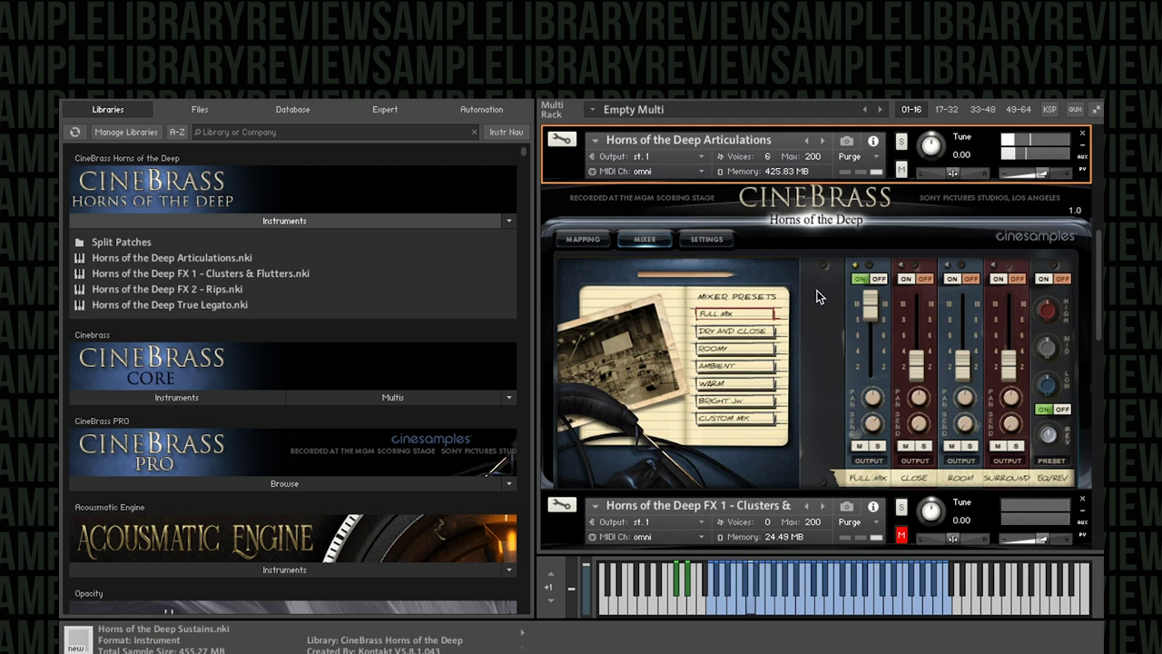
pyautogui.click(708, 243)
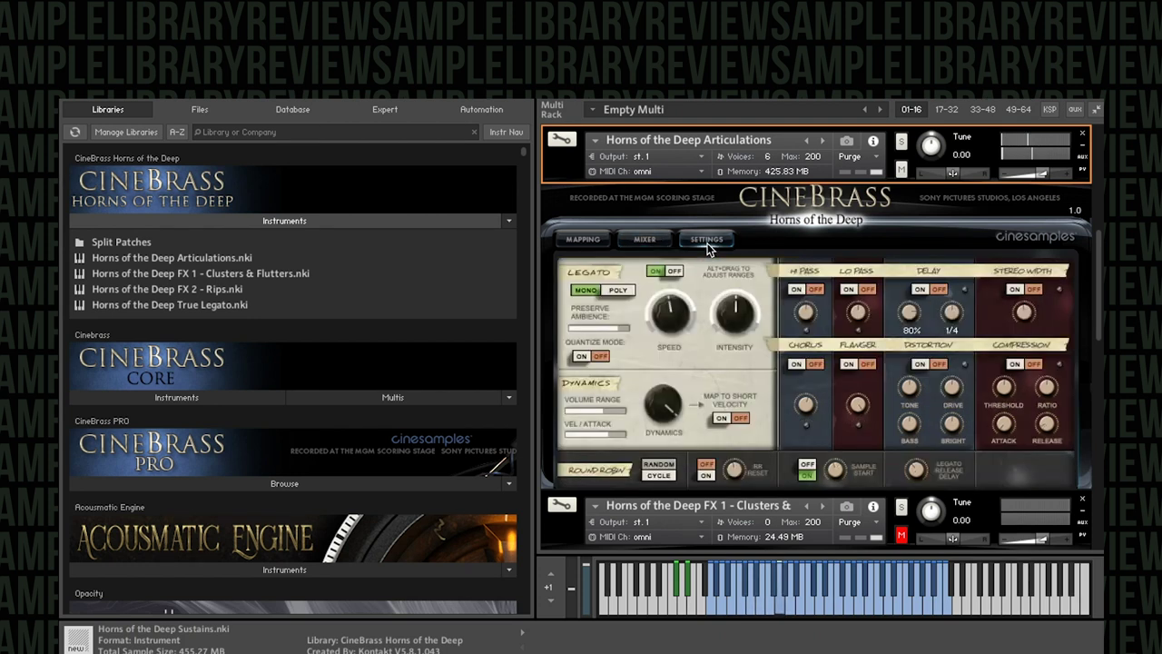
pyautogui.click(603, 249)
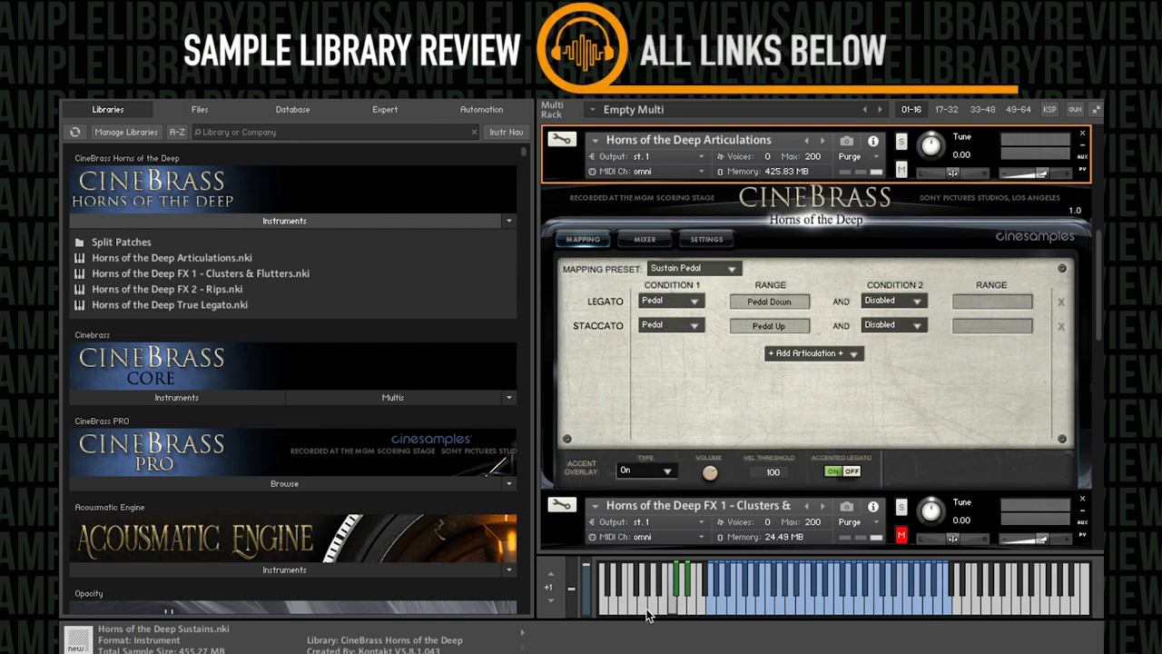
# Set the Legato articulation's first condition to Keyswitch on C0
pyautogui.click(687, 300)
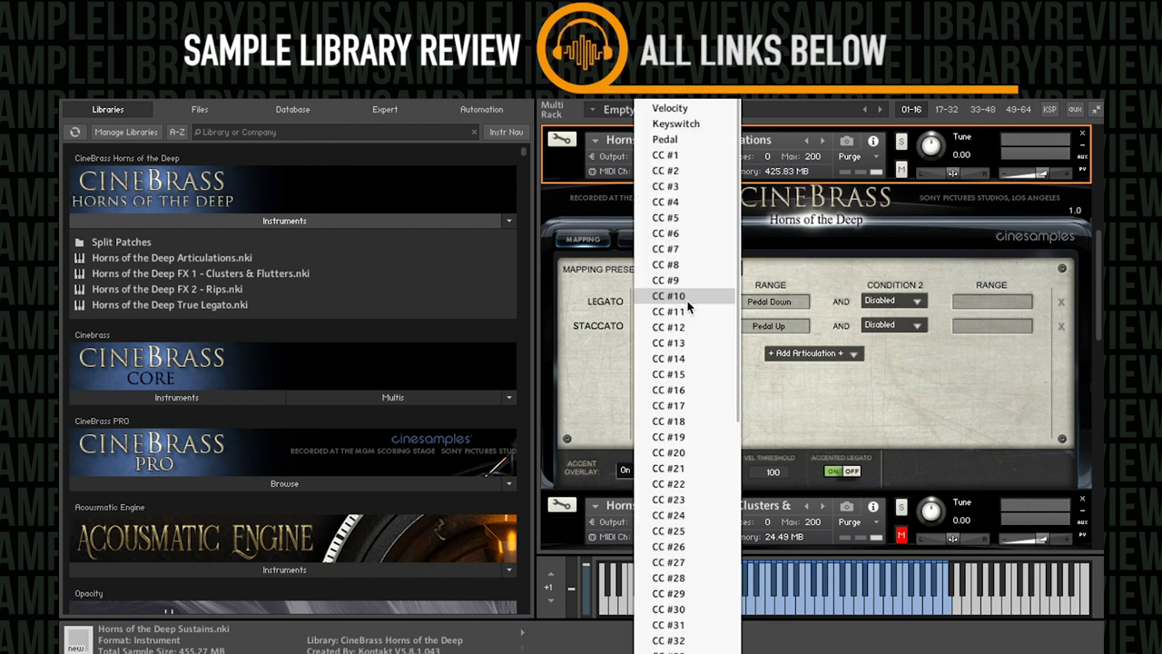
pyautogui.click(691, 123)
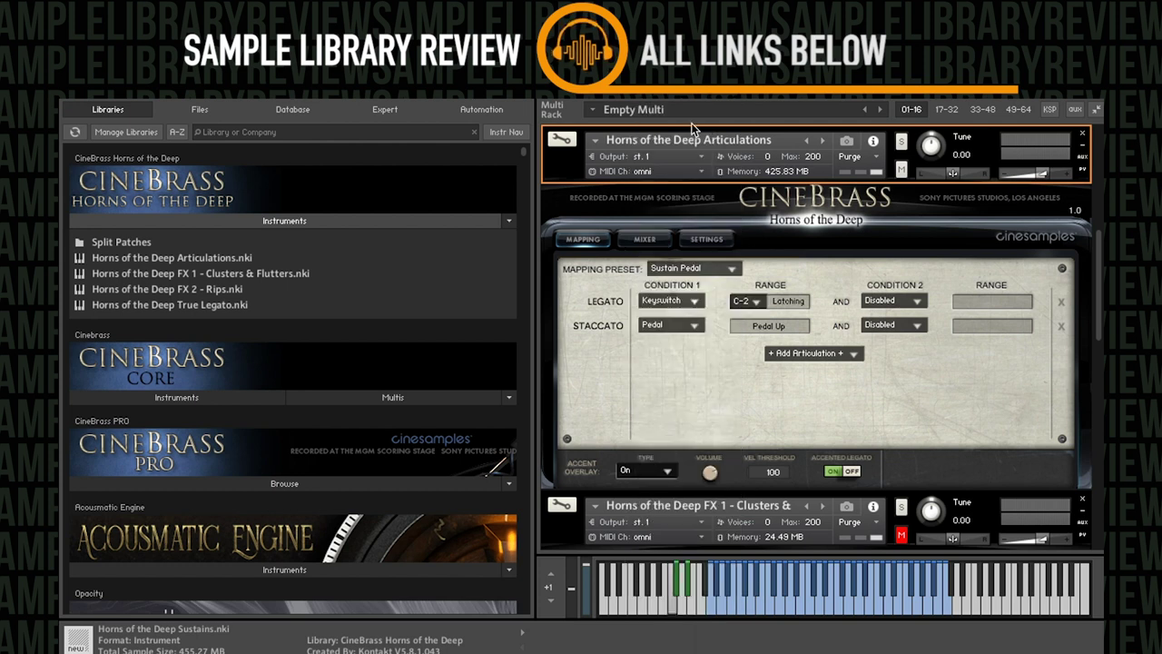
pyautogui.click(760, 304)
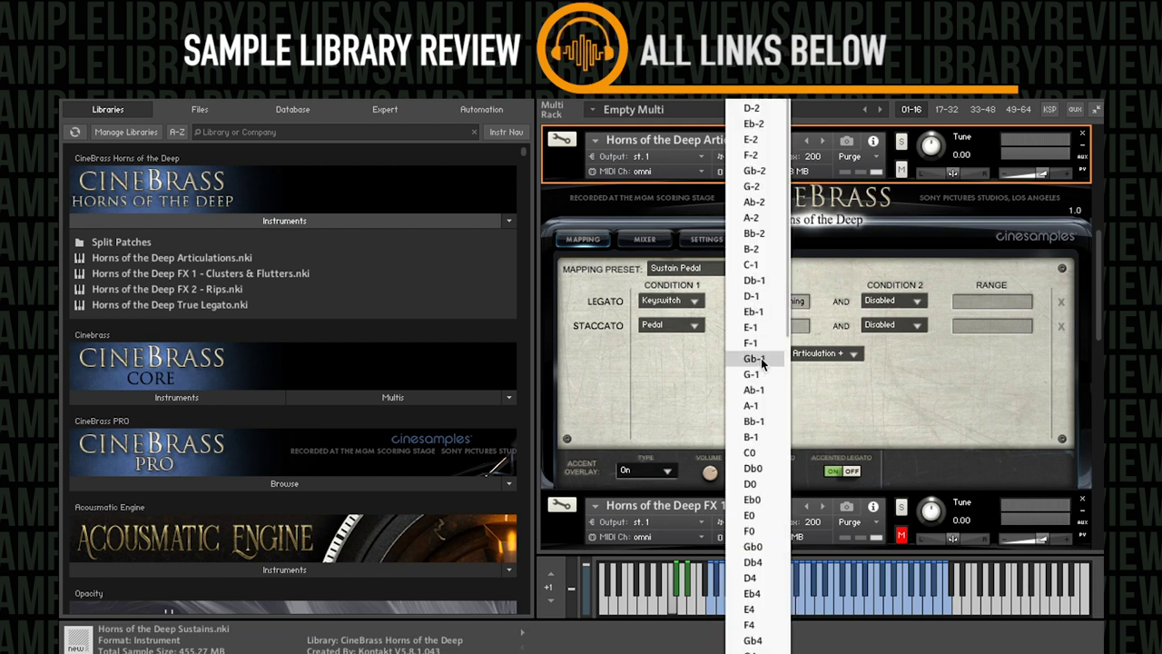
pyautogui.click(756, 452)
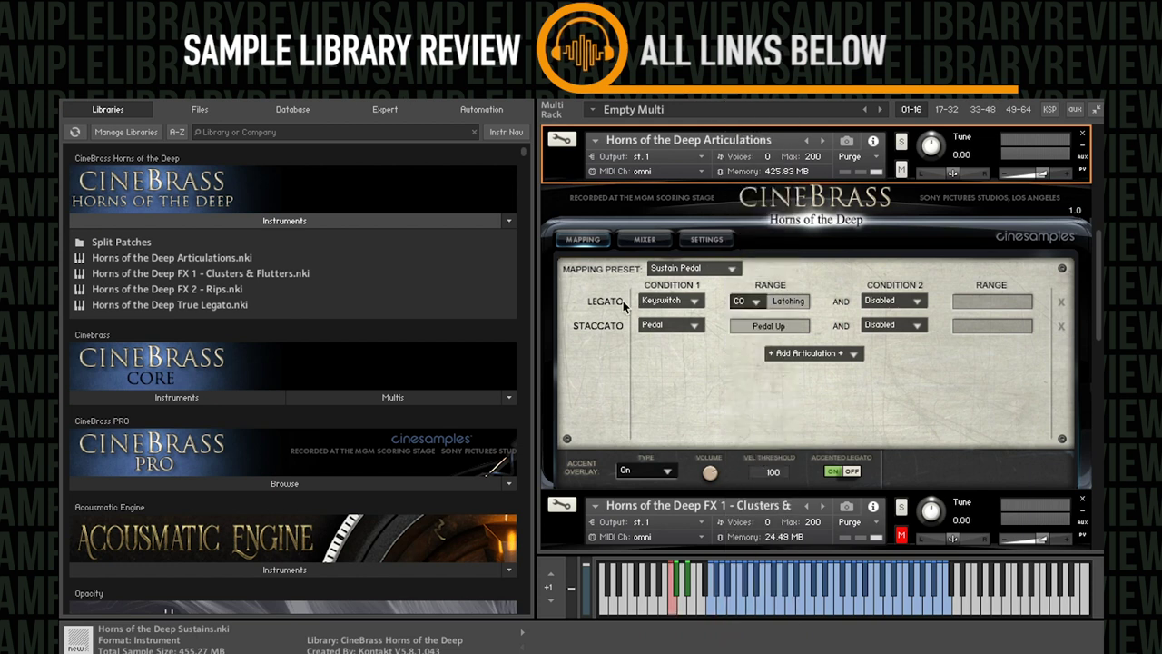
# Set the Staccato articulation's first condition to Keyswitch on D0
pyautogui.click(671, 325)
pyautogui.click(698, 123)
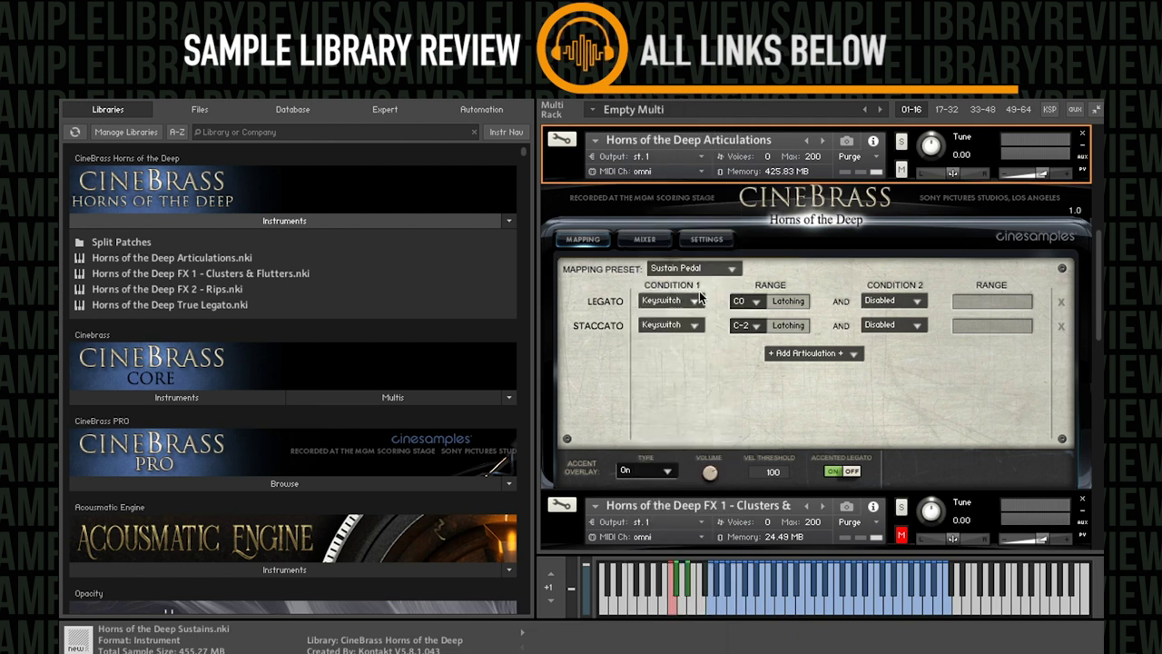
pyautogui.click(753, 327)
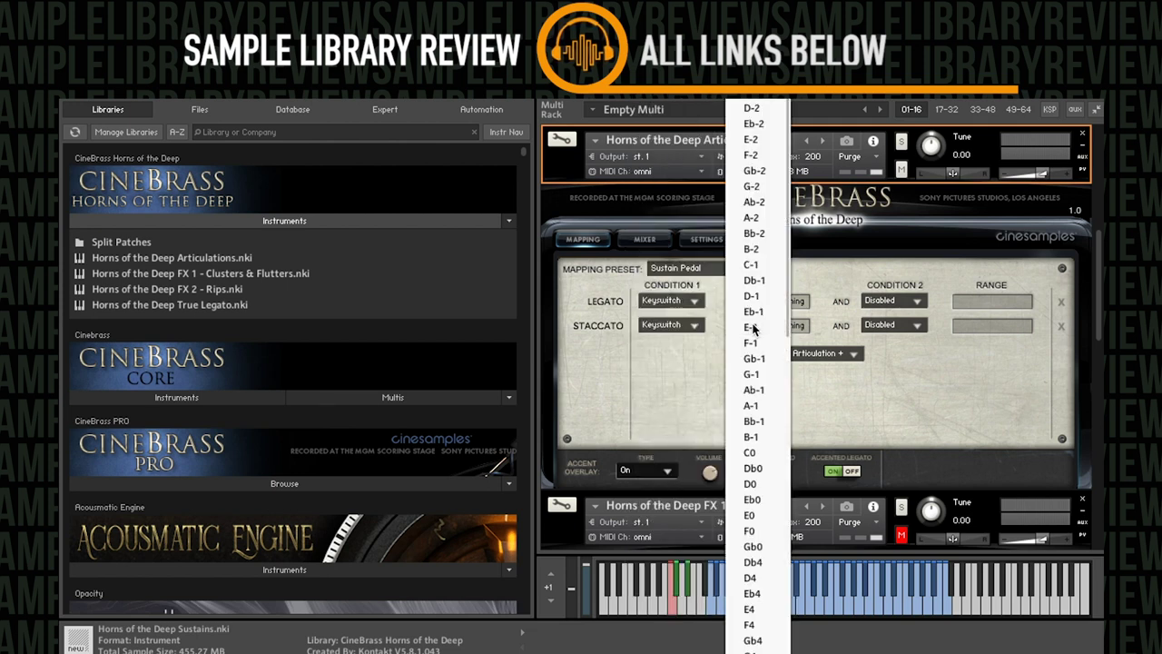
pyautogui.click(767, 485)
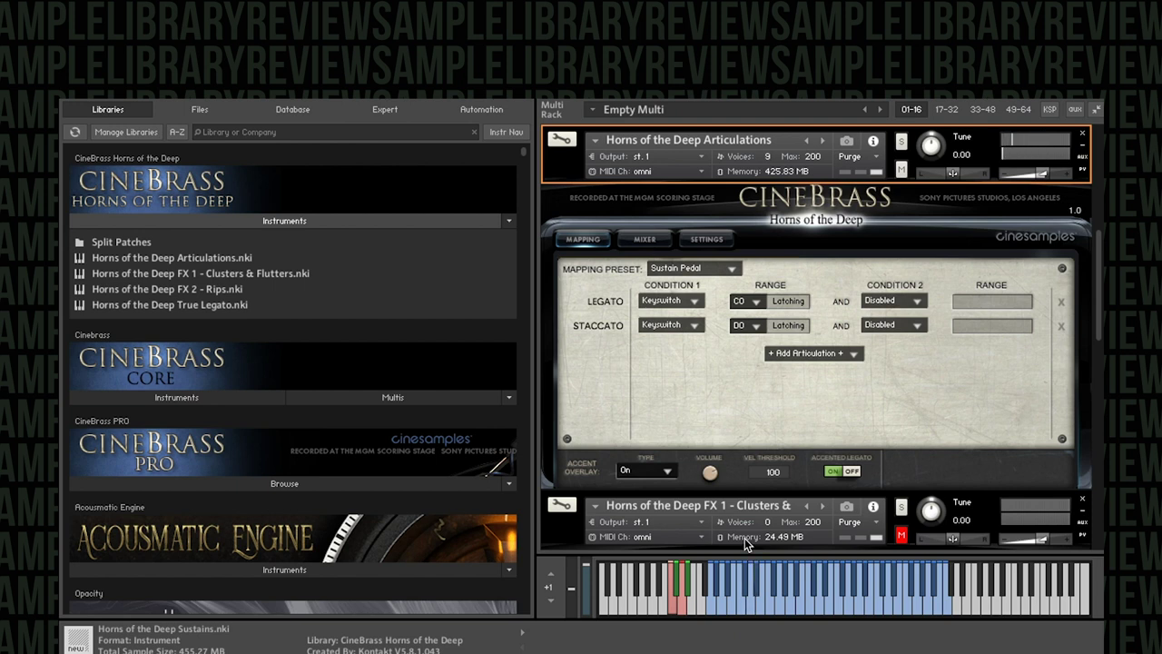
# Add another Legato articulation to the mapping list and check the articulation choices without adding a further one
pyautogui.click(778, 359)
pyautogui.click(807, 356)
pyautogui.click(830, 354)
pyautogui.click(791, 388)
pyautogui.click(793, 375)
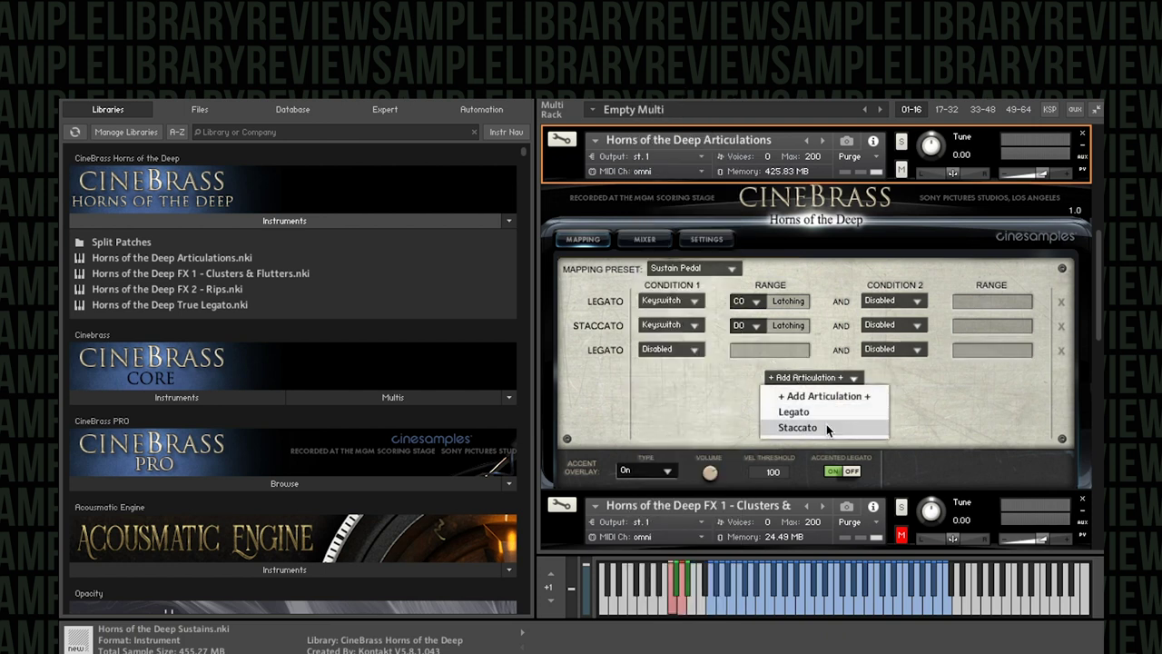
pyautogui.click(815, 276)
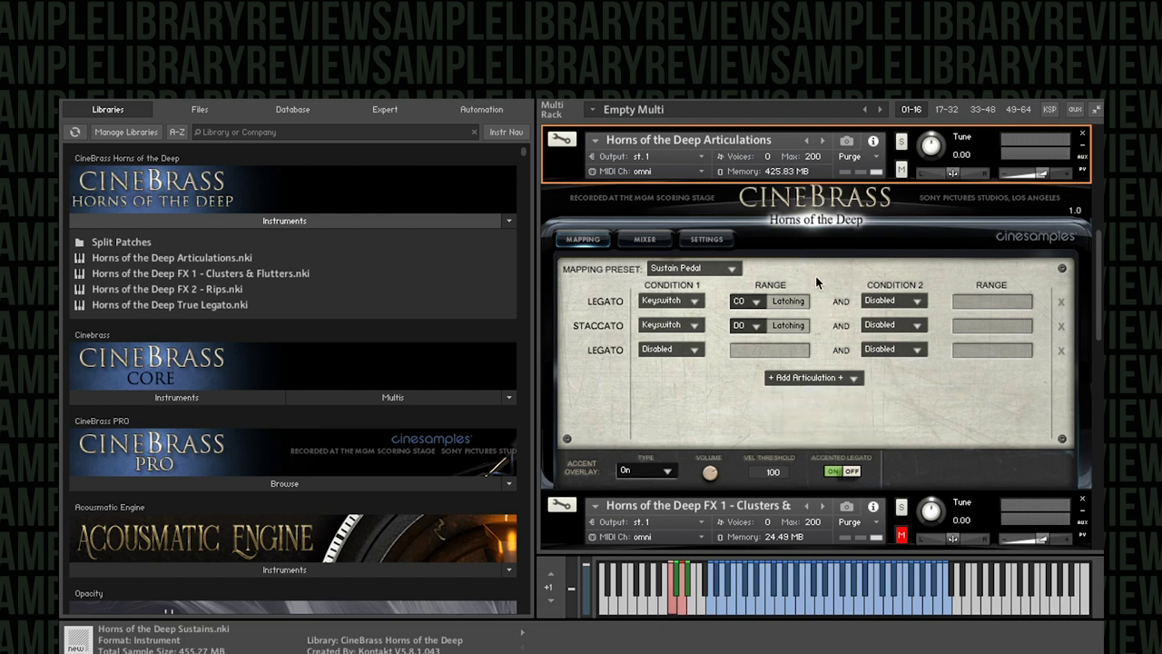
# Revisit the Mixer, Settings and Mapping pages of the Articulations patch
pyautogui.click(647, 244)
pyautogui.click(703, 240)
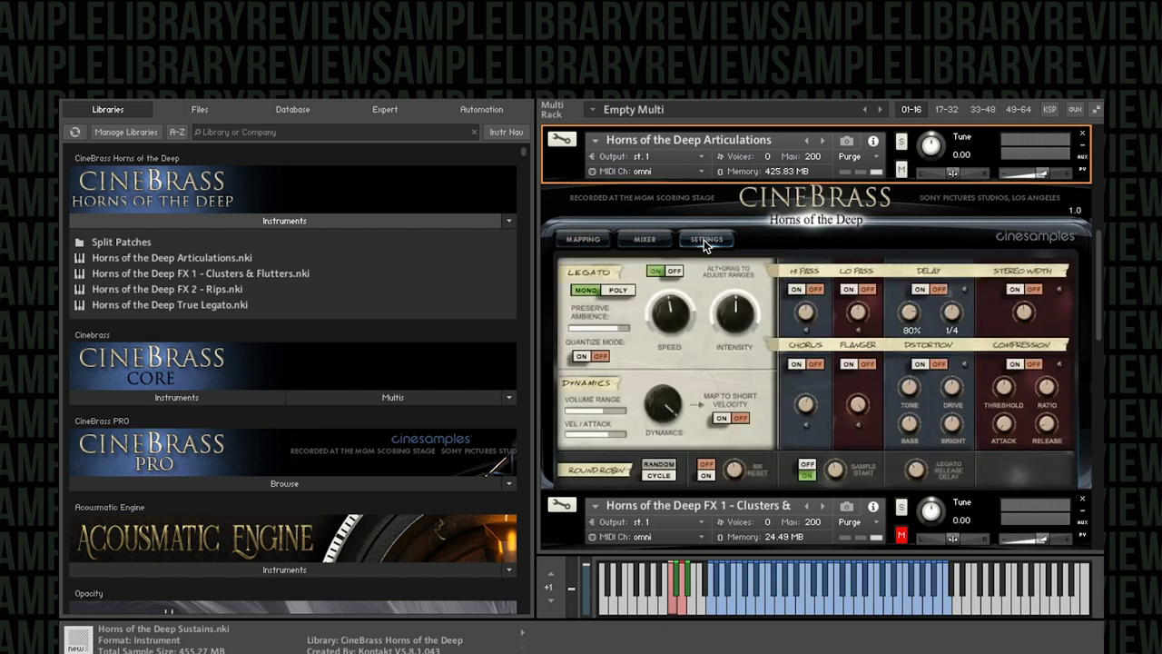
pyautogui.click(647, 243)
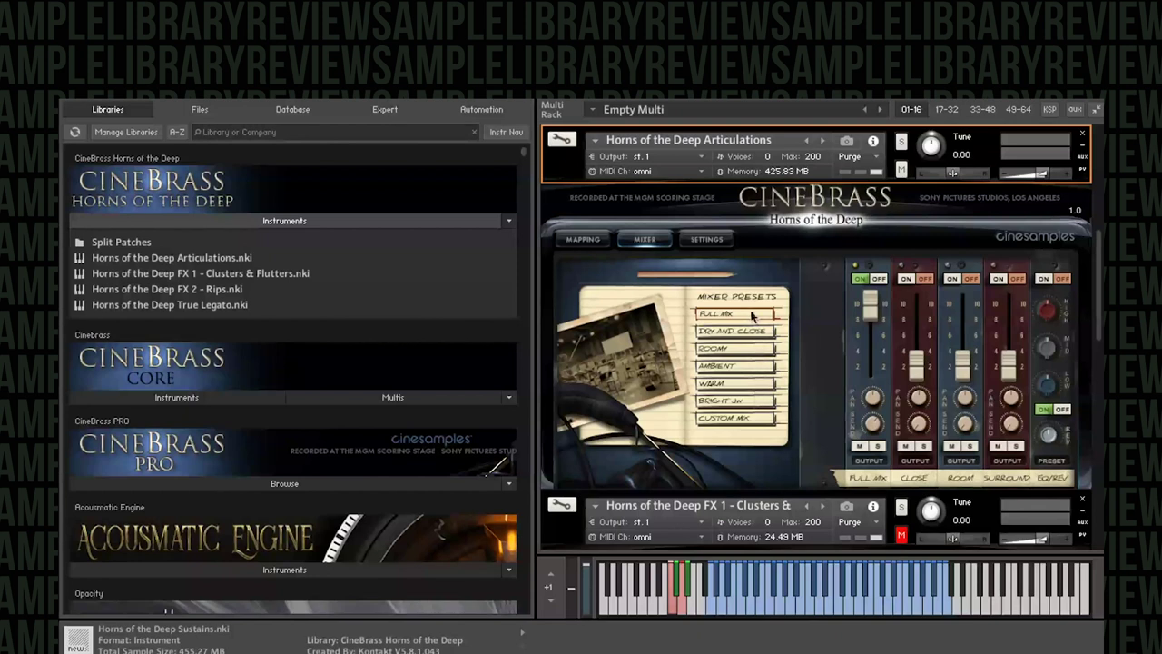
pyautogui.click(586, 242)
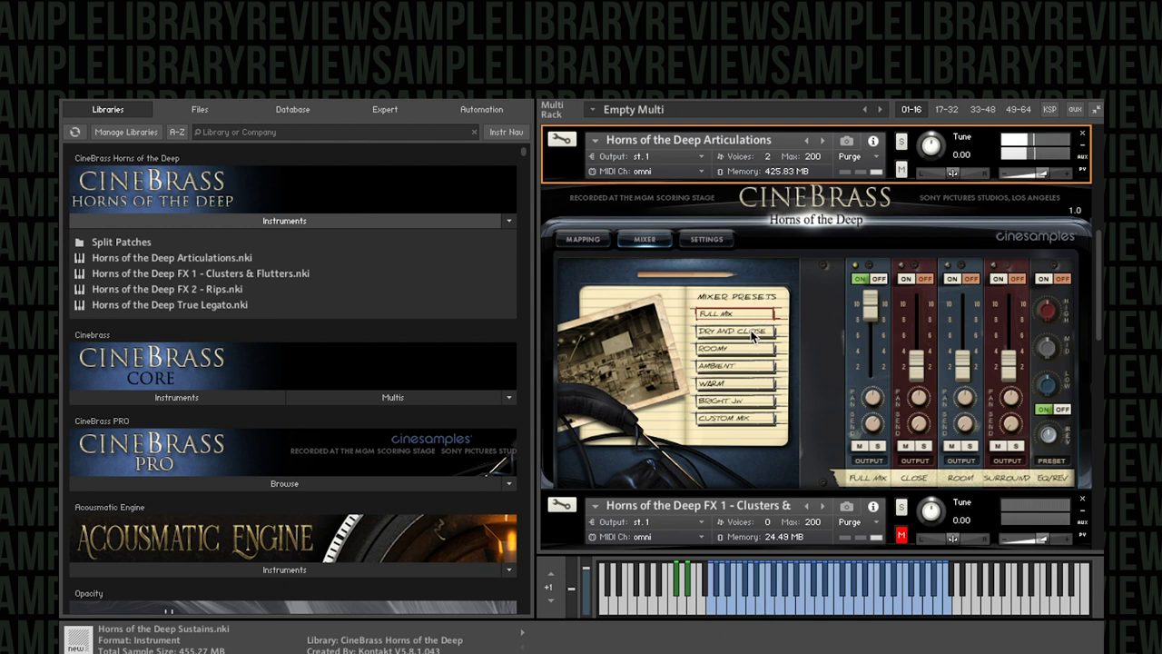
# Audition the Dry and Close, Roomy, Ambient, Warm and Bright JW mixer presets on the Articulations patch
pyautogui.click(751, 333)
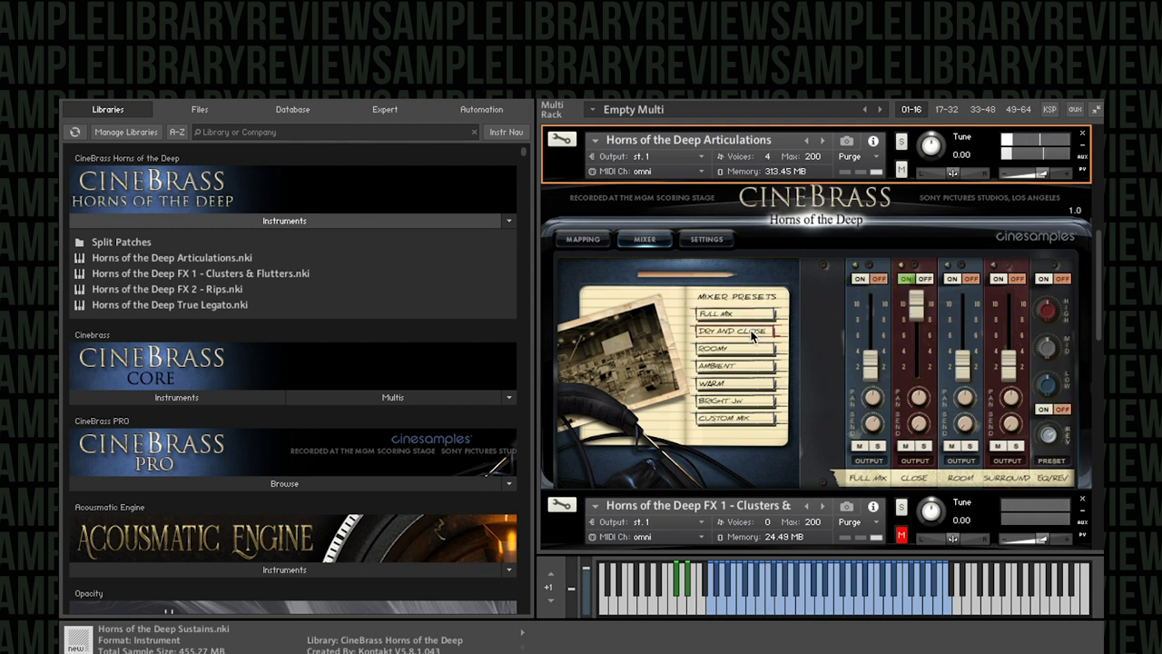
pyautogui.click(753, 352)
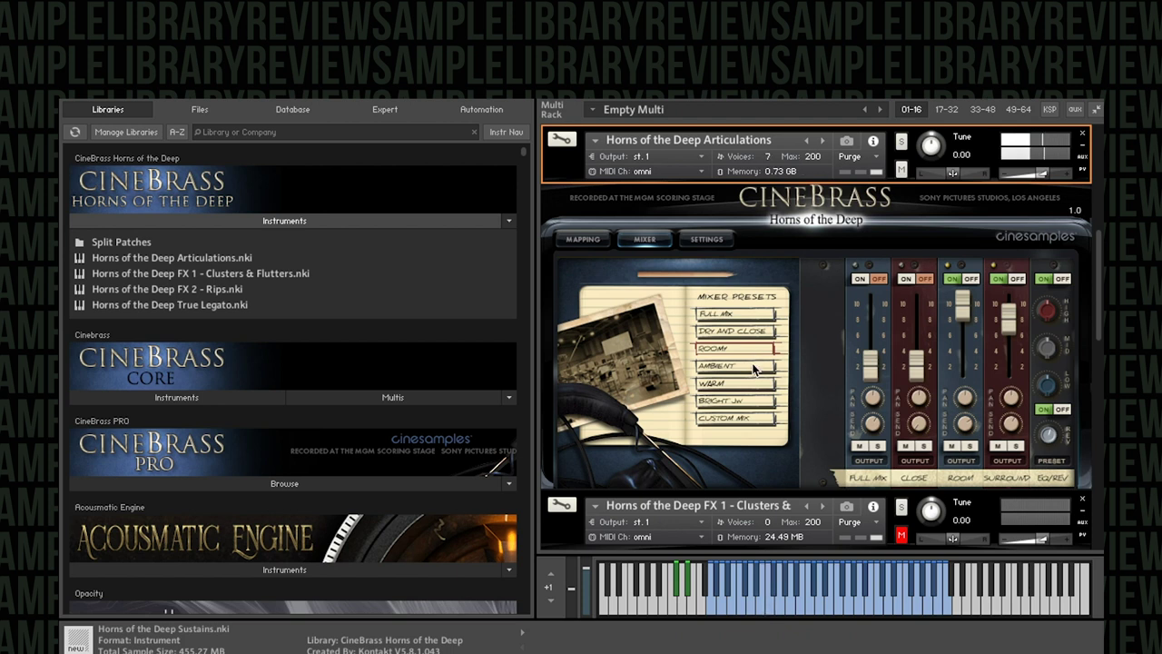
pyautogui.click(753, 367)
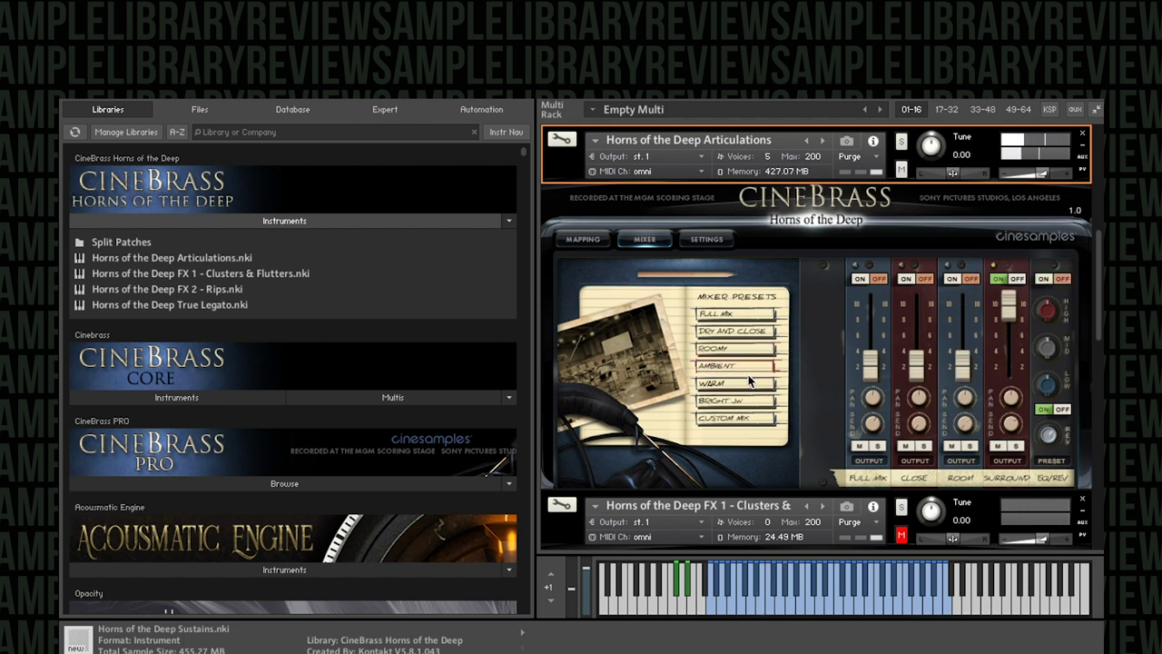
pyautogui.click(744, 382)
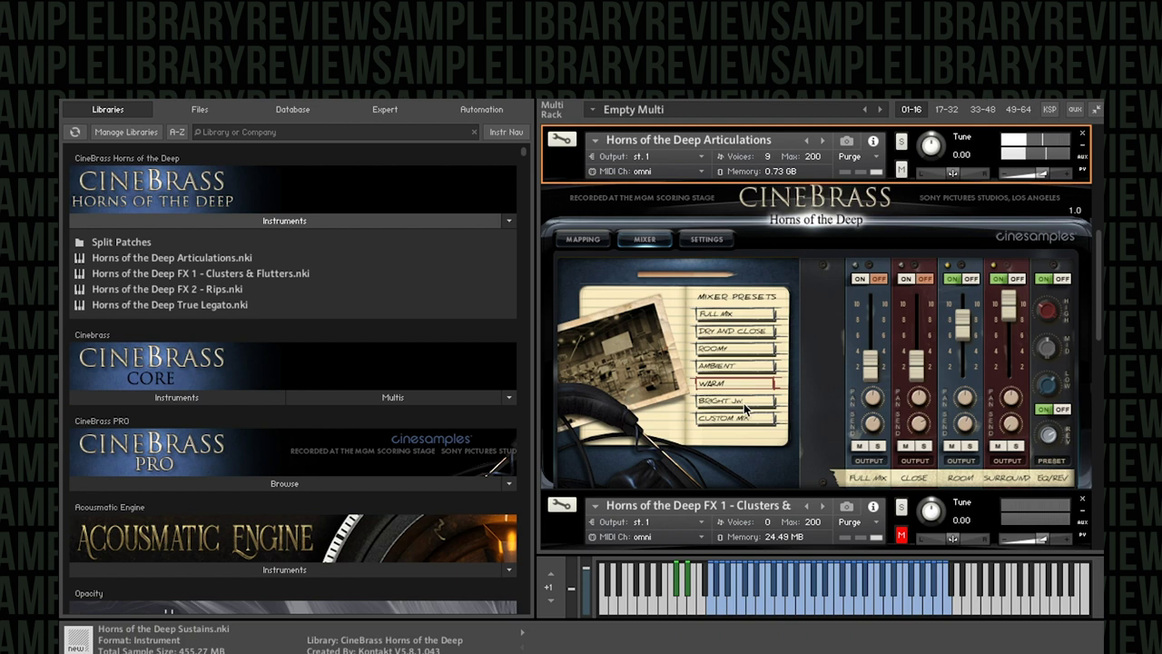
pyautogui.click(743, 400)
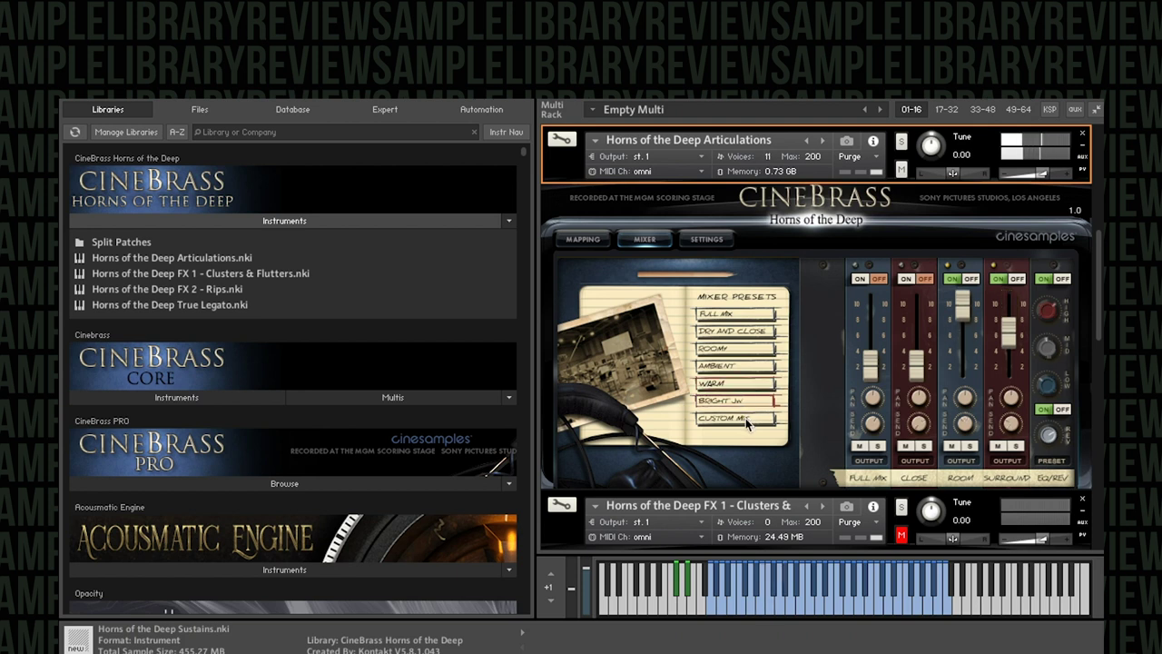
# Select the Custom Mix preset for the Articulations patch and raise its Close microphone fader to about 8
pyautogui.click(745, 418)
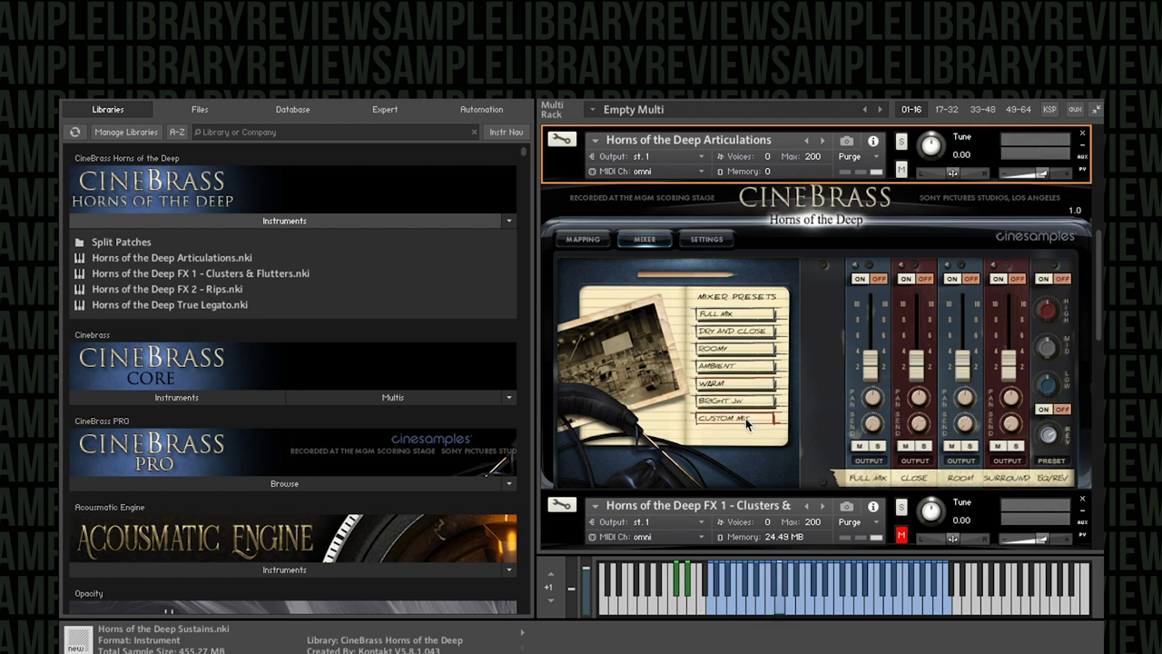
pyautogui.moveTo(917, 366); pyautogui.dragTo(918, 272)
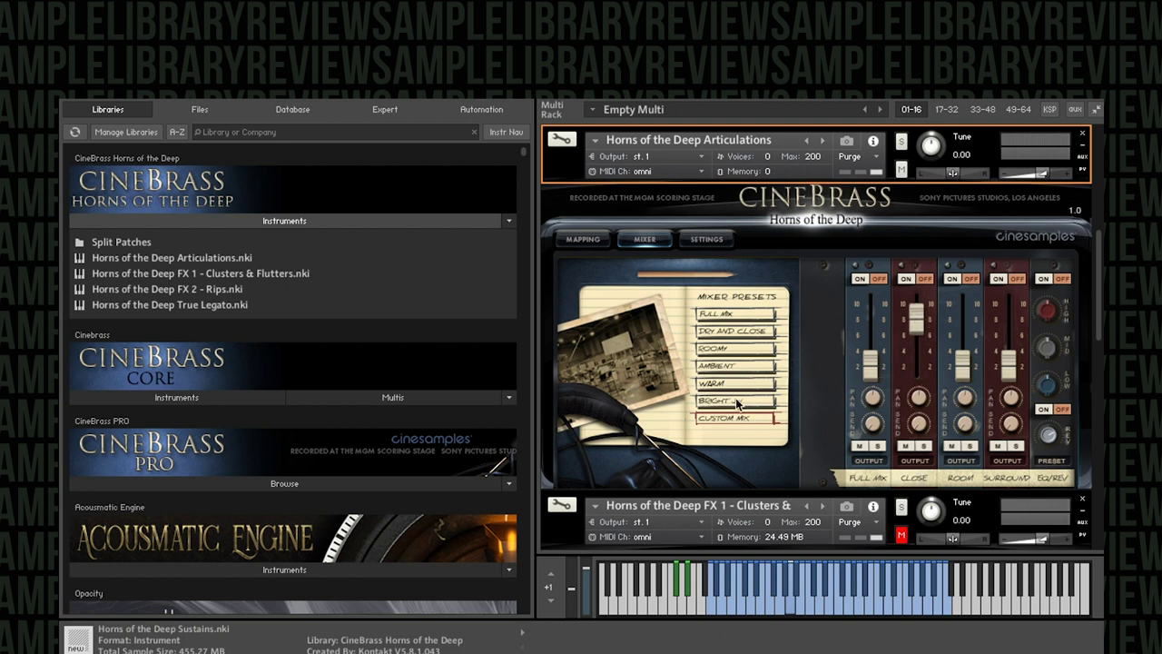
# Return to the Articulations patch's mapping and check which articulations can be added, leaving the list as it is
pyautogui.click(601, 242)
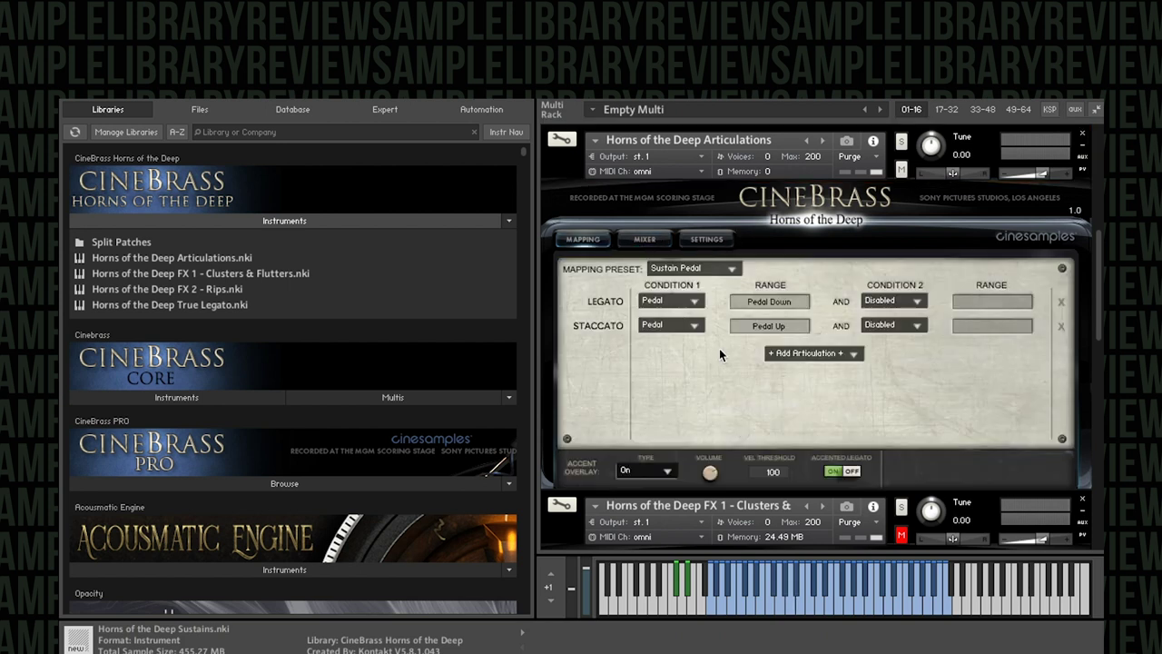
pyautogui.click(821, 354)
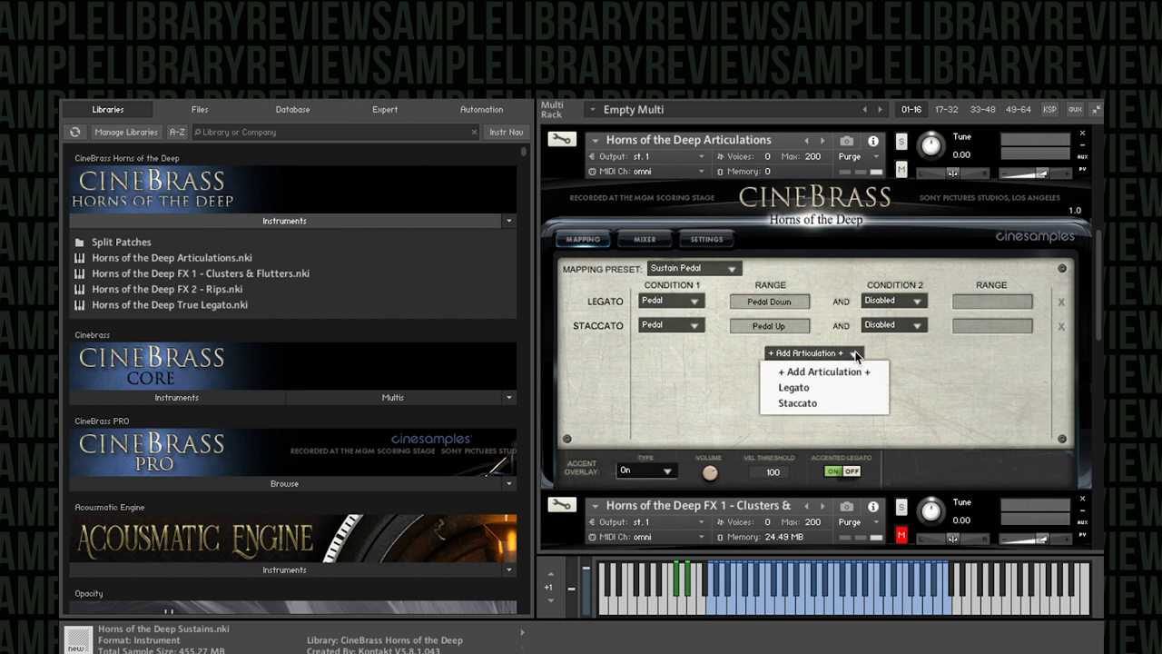
pyautogui.click(824, 402)
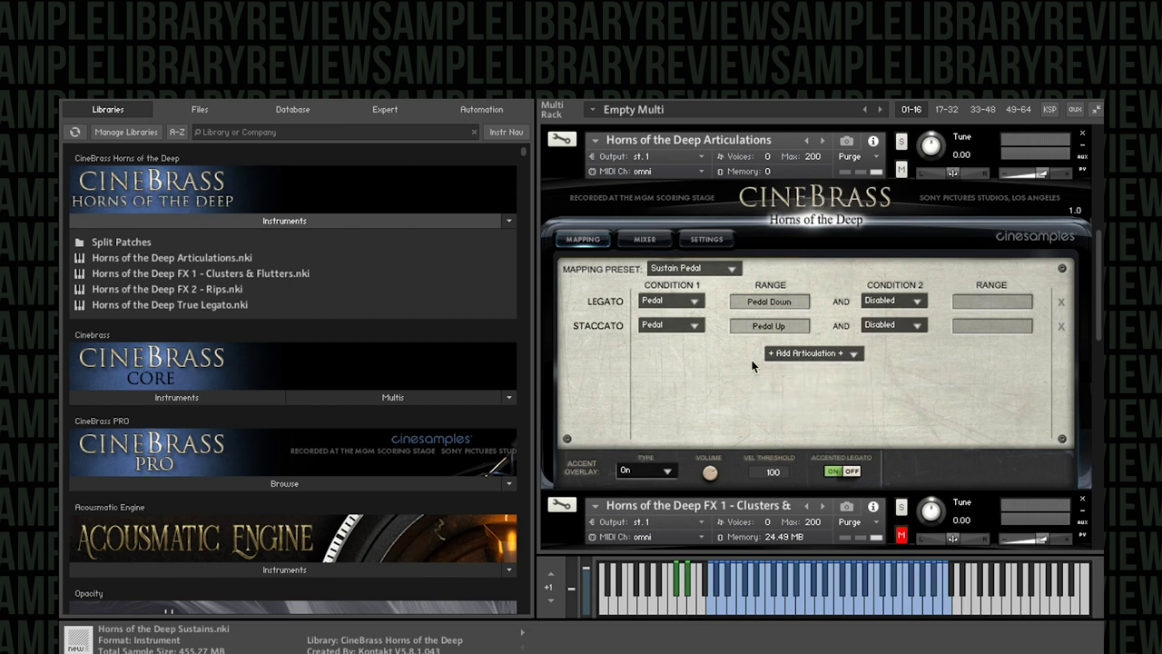
# Open the library's Split Patches folder and show the Horns of the Deep Sustains patch in the rack
pyautogui.scroll(-1, 752, 365)
pyautogui.scroll(3, 752, 366)
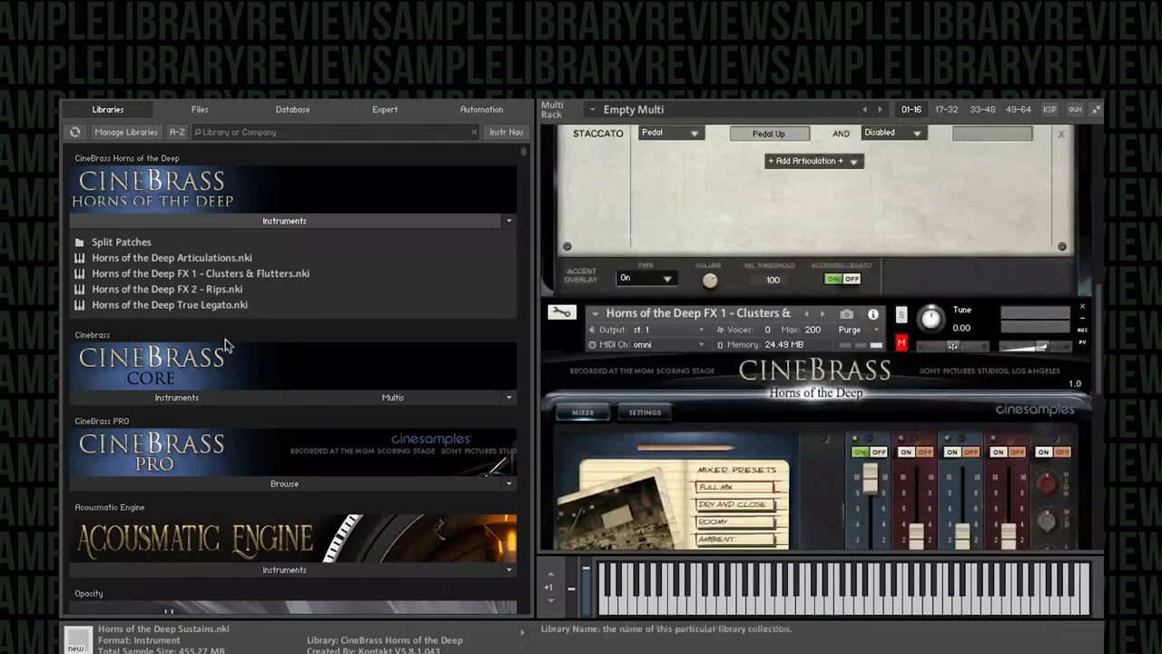
pyautogui.click(127, 245)
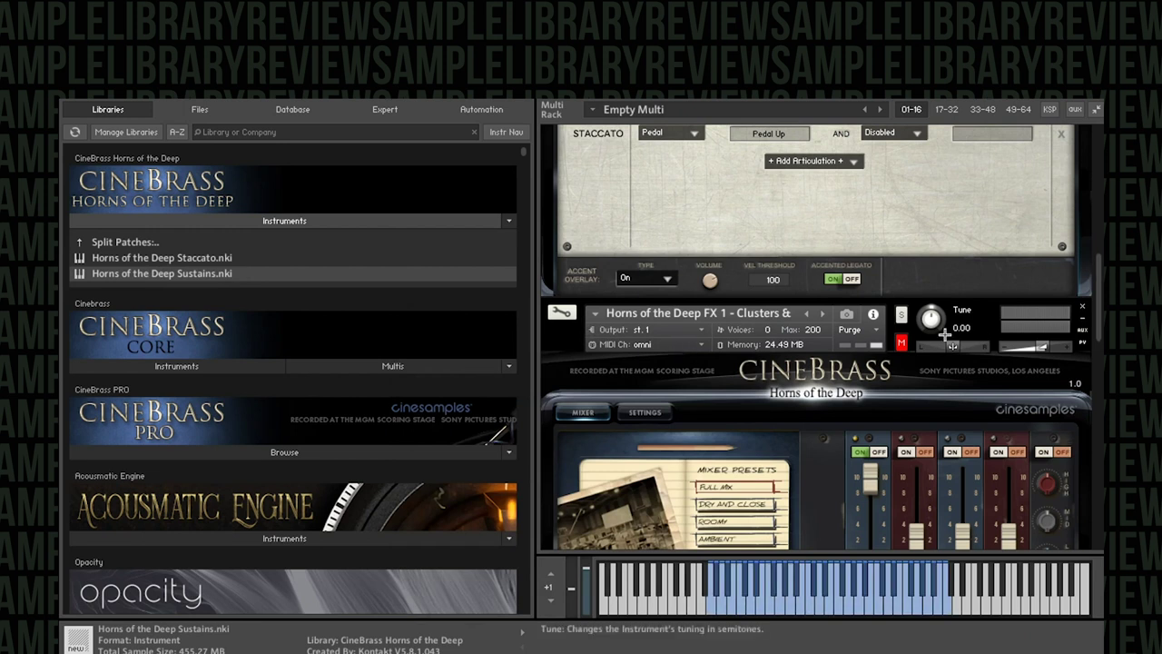
pyautogui.moveTo(1096, 313); pyautogui.dragTo(1090, 517)
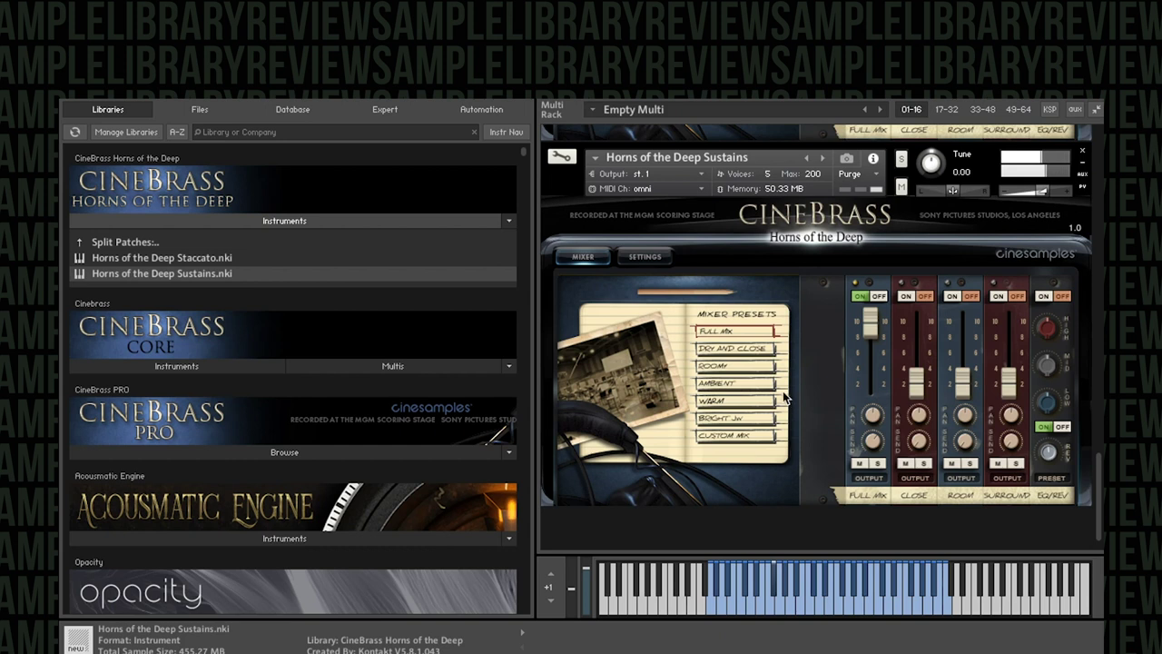
# Audition the Sustains patch with the Roomy, Warm and Dry and Close mixer presets, ending on Full Mix
pyautogui.click(748, 367)
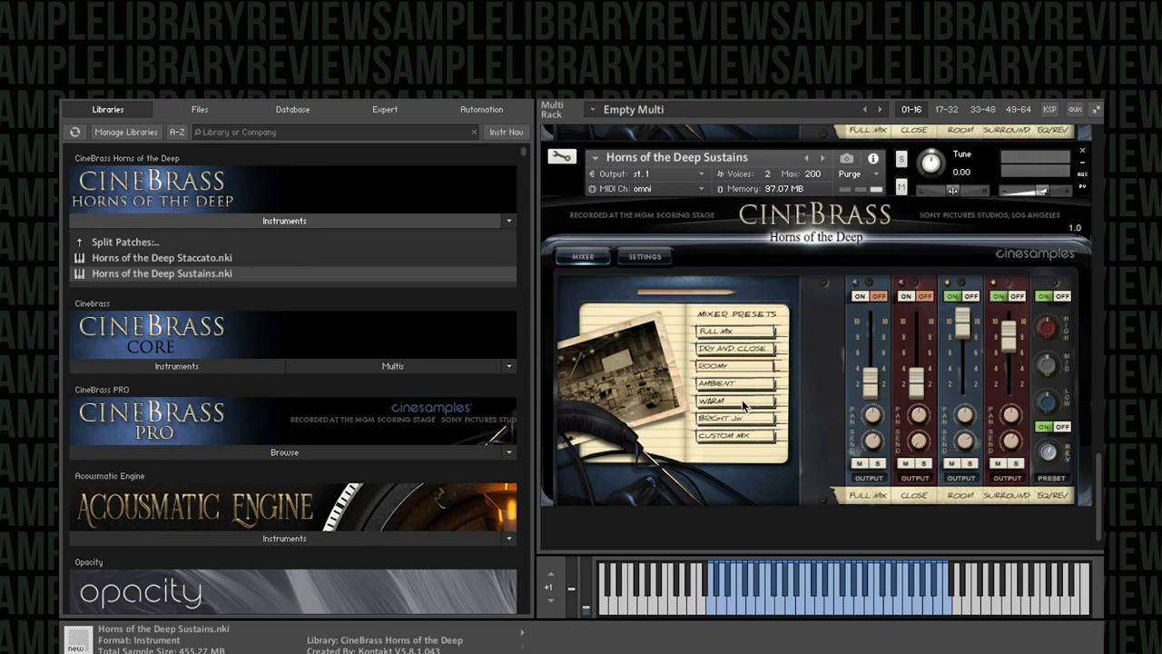
pyautogui.click(741, 400)
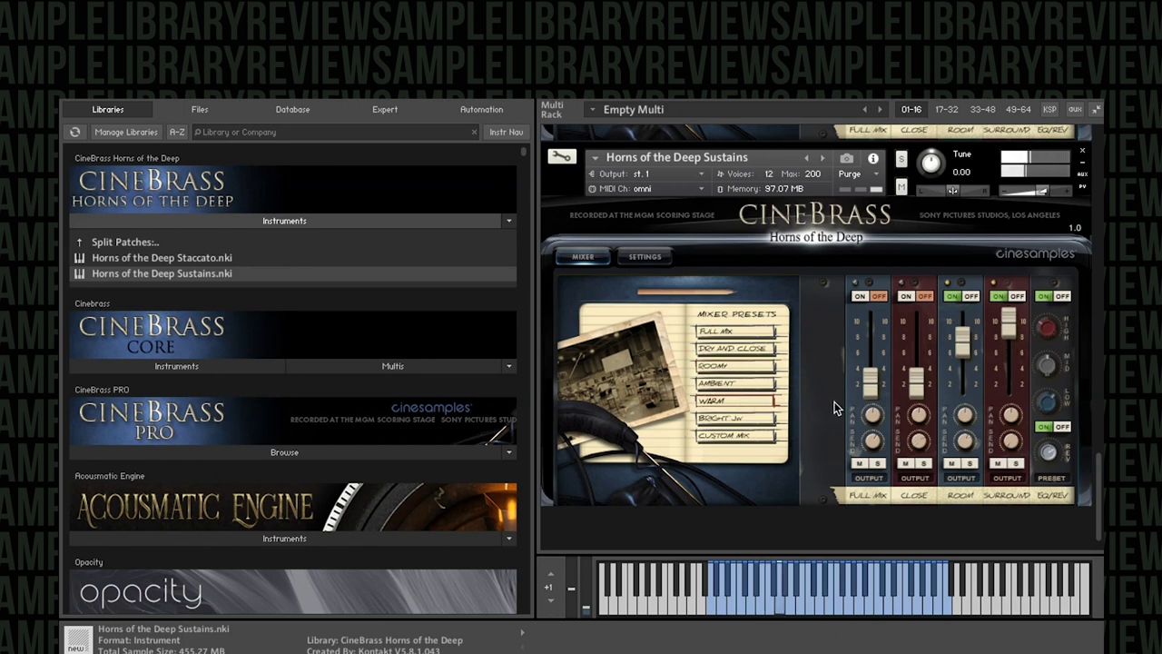
pyautogui.click(751, 356)
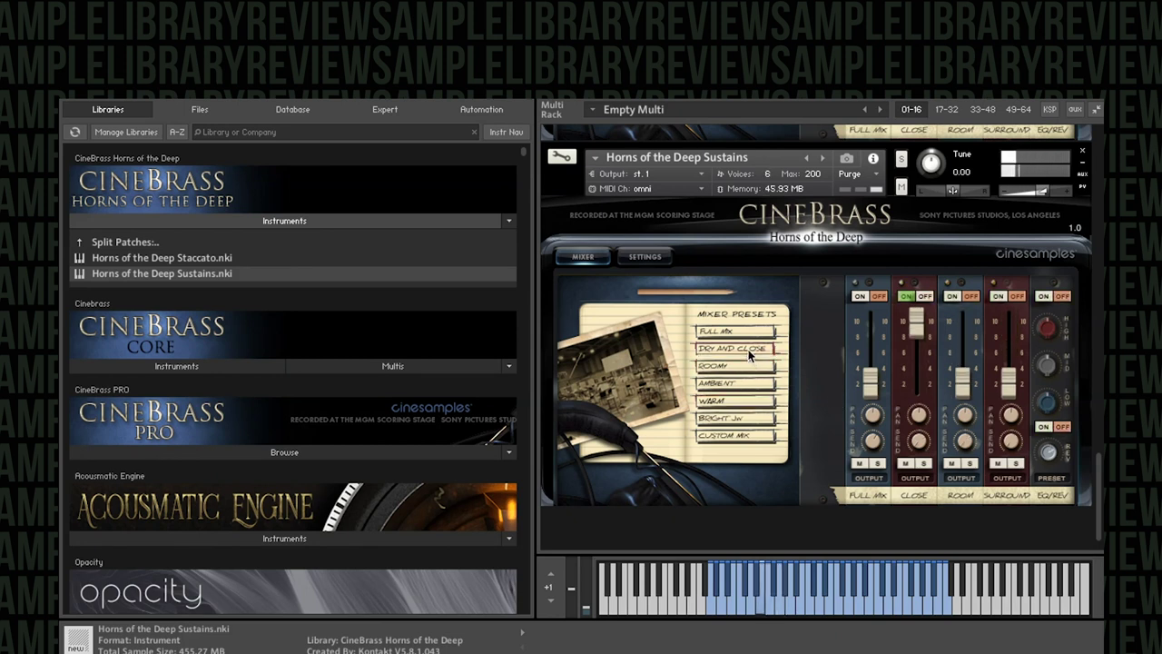
pyautogui.click(745, 332)
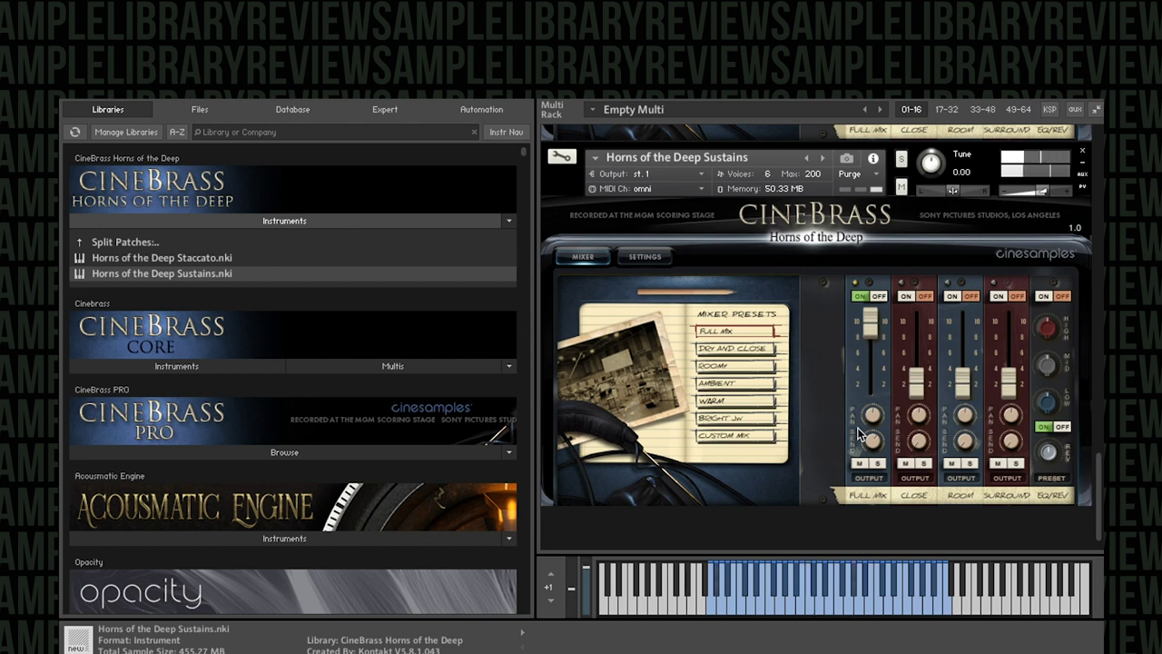
# Mute the Sustains patch and unmute the FX 1 - Clusters & Flutters patch to audition it
pyautogui.click(902, 187)
pyautogui.scroll(2, 904, 189)
pyautogui.scroll(5, 1097, 403)
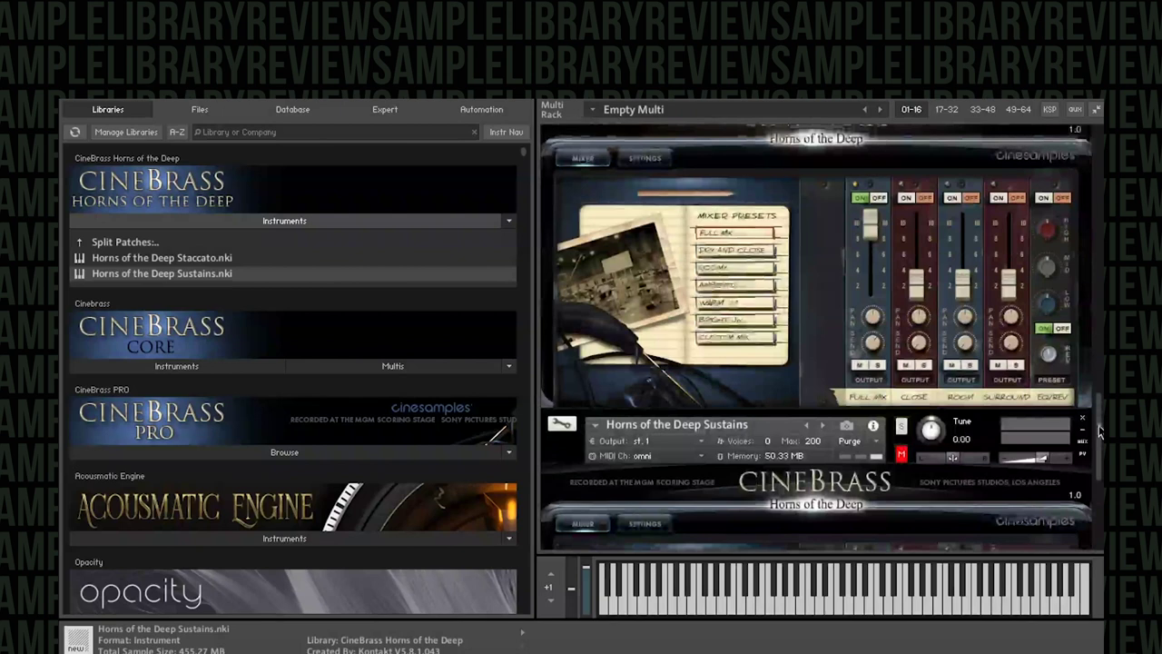
pyautogui.moveTo(1096, 403); pyautogui.dragTo(1101, 278)
pyautogui.scroll(-5, 911, 175)
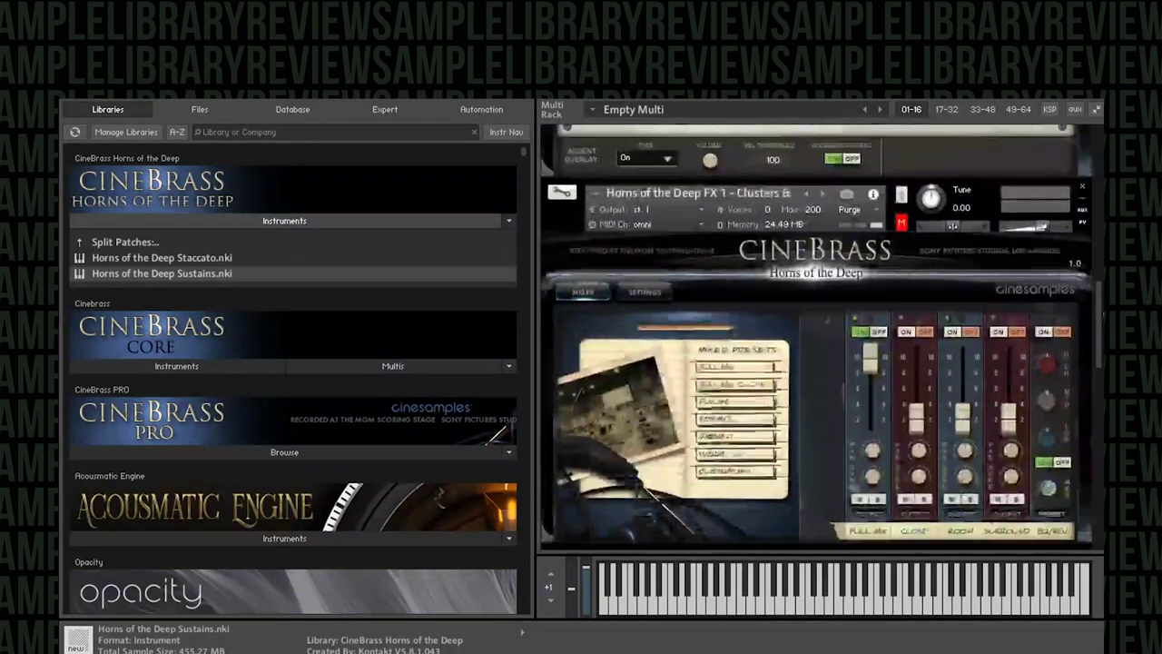
pyautogui.click(902, 171)
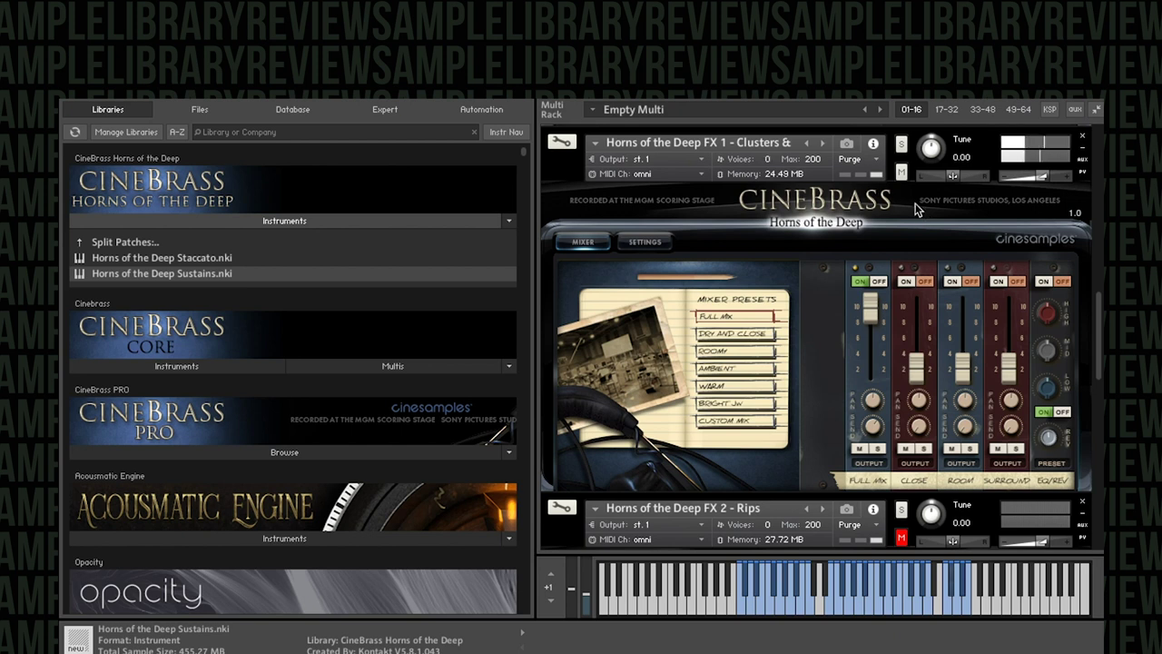
# Review the True Legato patch's mixer and settings, and switch its legato mode to Poly
pyautogui.moveTo(1099, 318); pyautogui.dragTo(1097, 392)
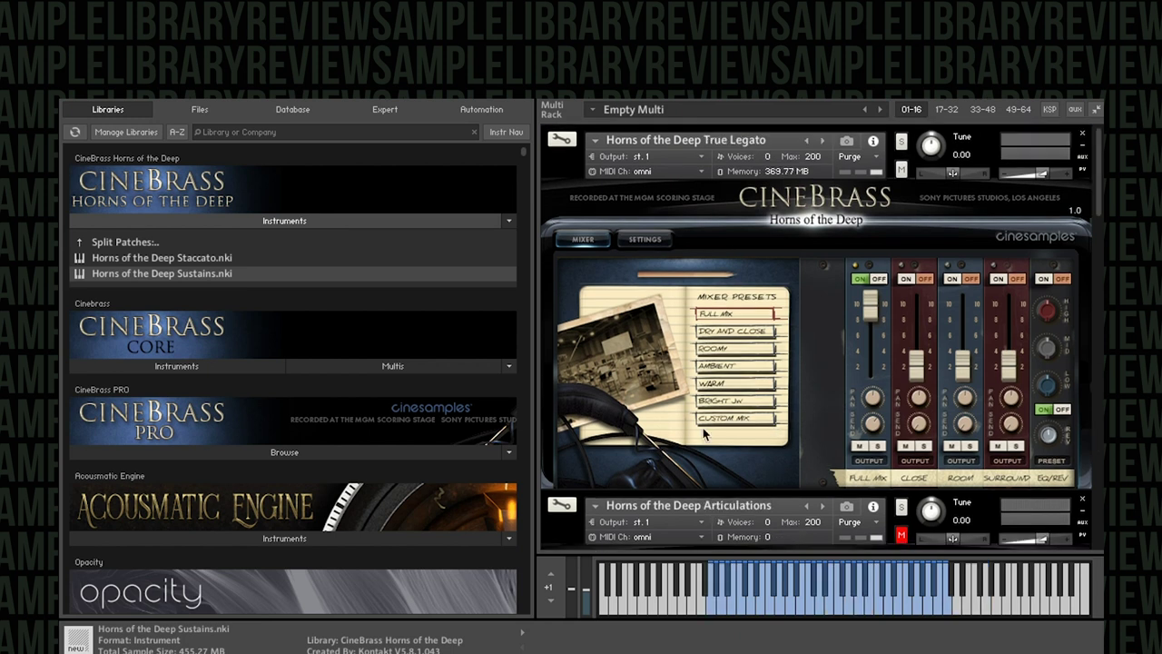
pyautogui.click(646, 241)
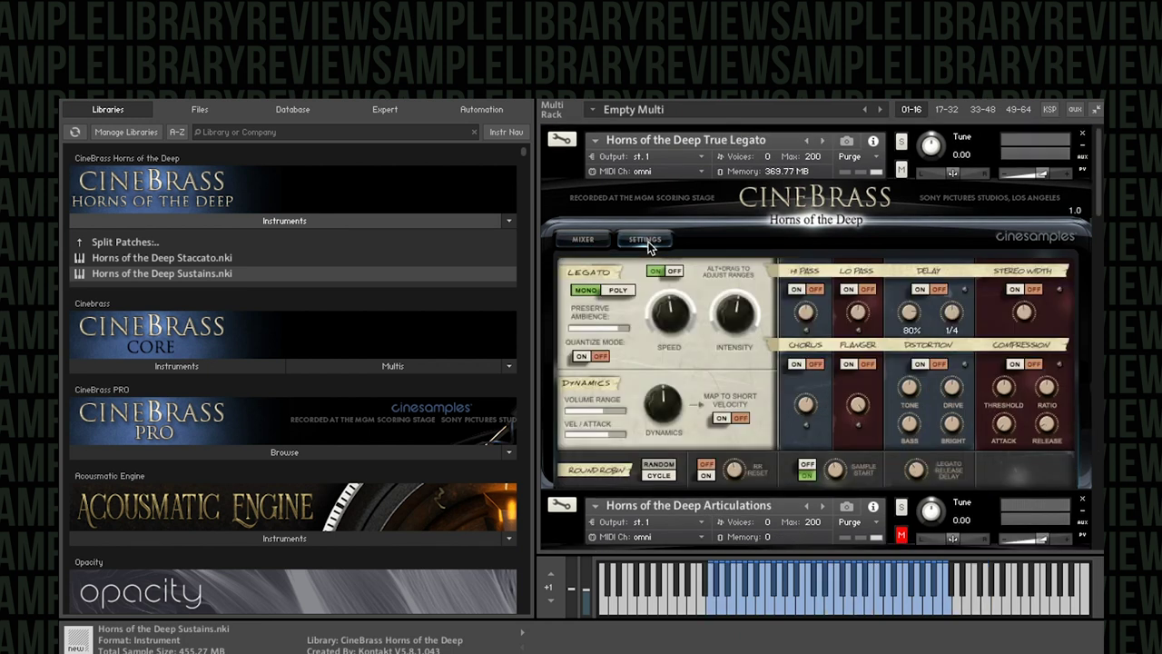
pyautogui.click(590, 233)
pyautogui.click(651, 240)
pyautogui.click(621, 291)
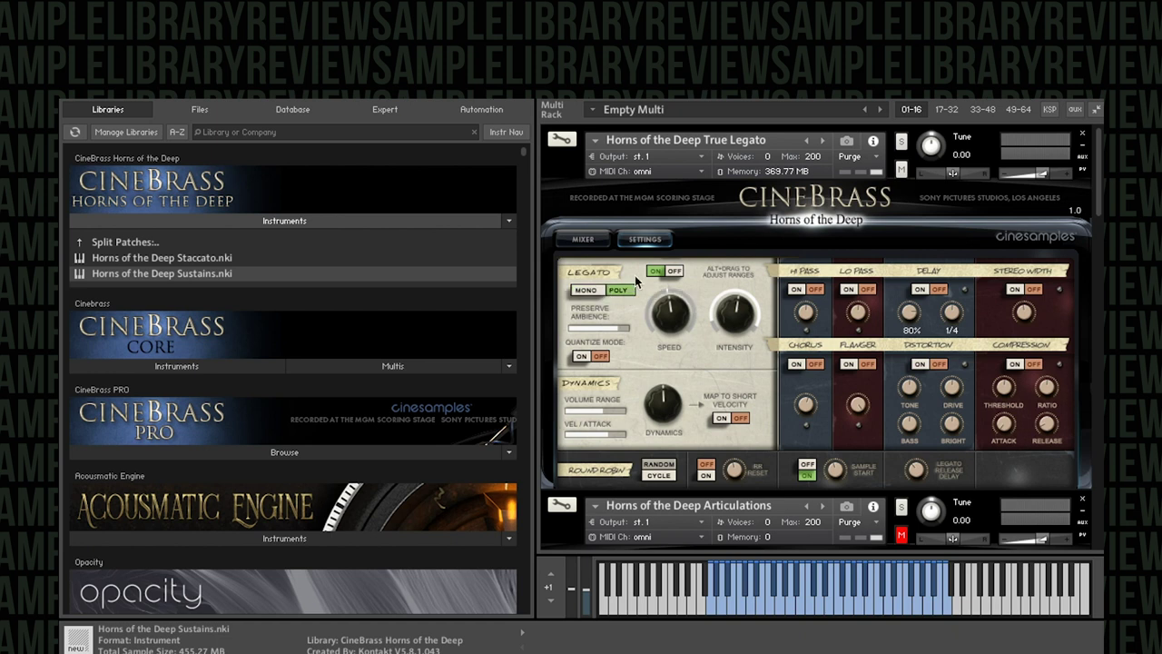